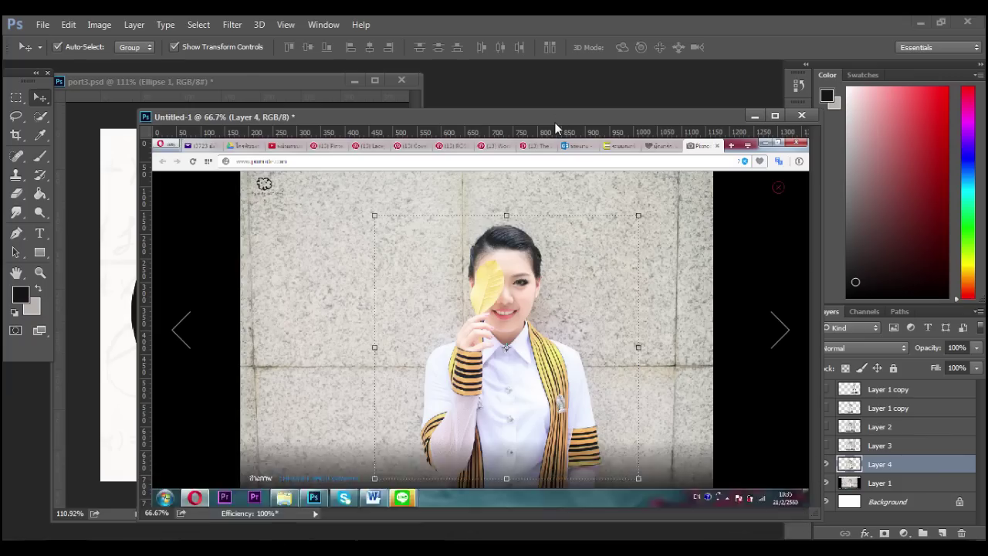
# Open port3.jpg from the desktop and convert its locked Background into a regular layer
pyautogui.click(754, 117)
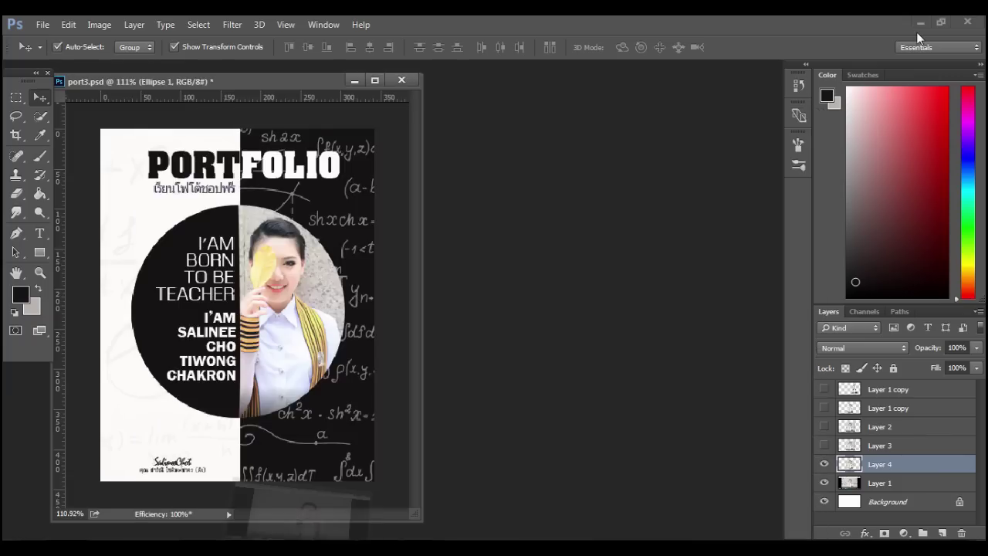
pyautogui.click(921, 23)
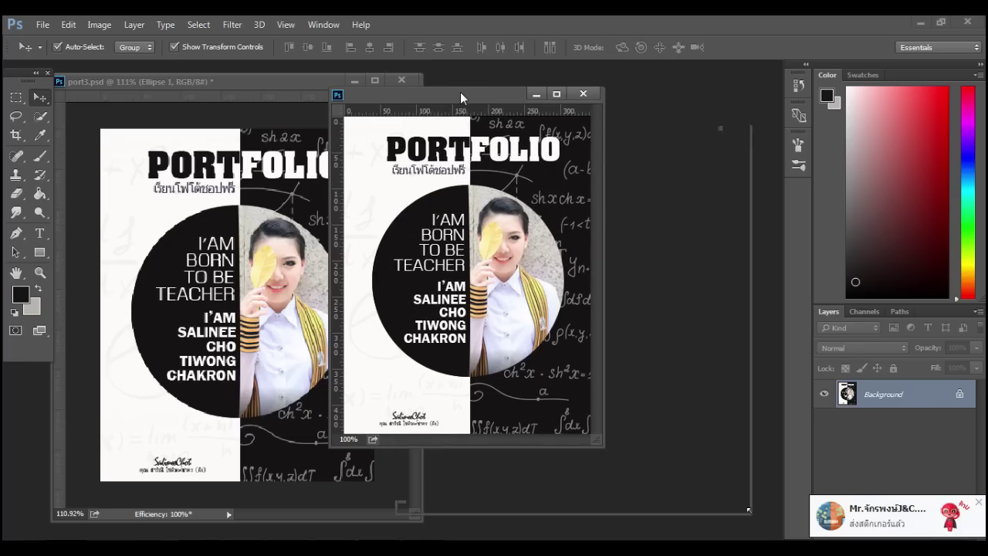
pyautogui.doubleClick(954, 395)
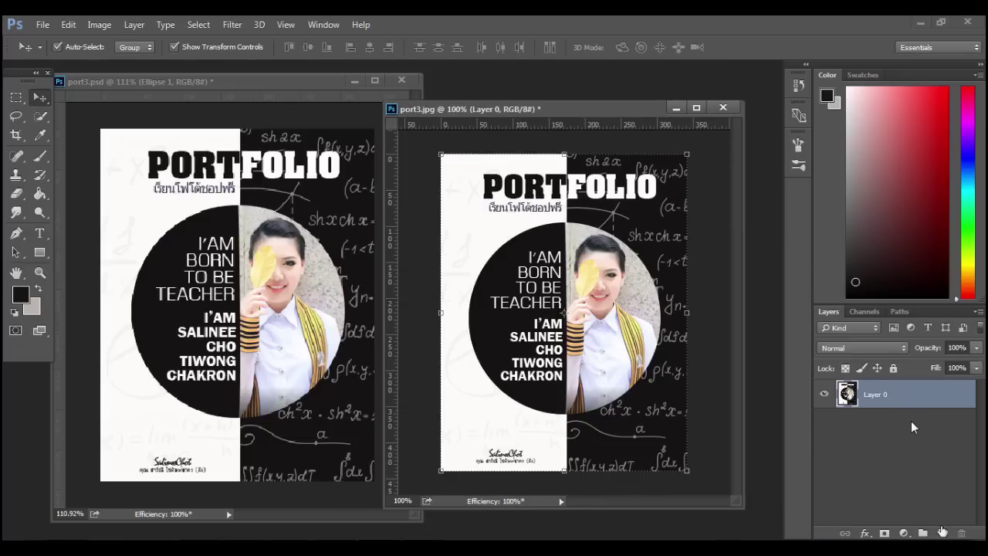
# Add a new layer above the port3.jpg artwork, fill it with white (ffffff) and lock it
pyautogui.hotkey('ctrl', 'shift', 'alt', 'n')
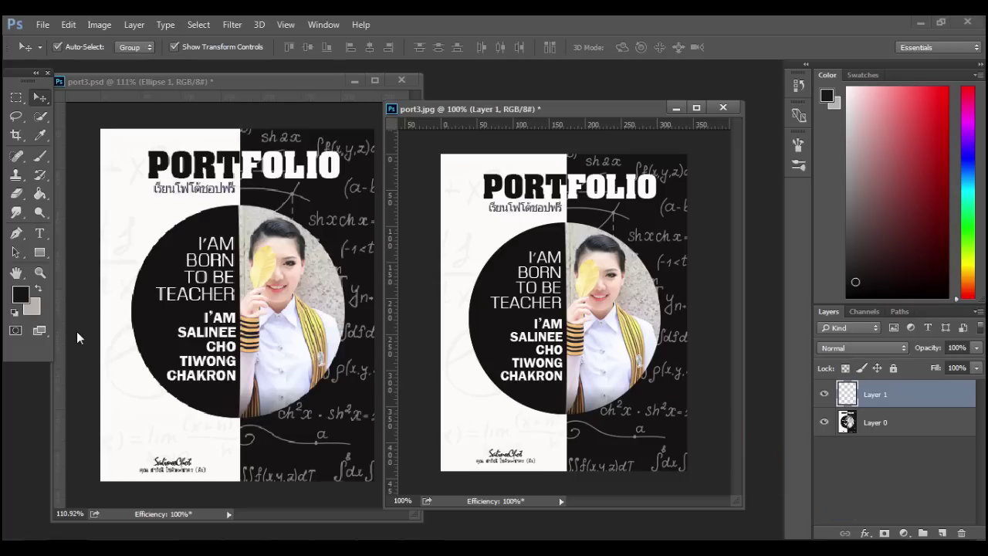
pyautogui.click(21, 295)
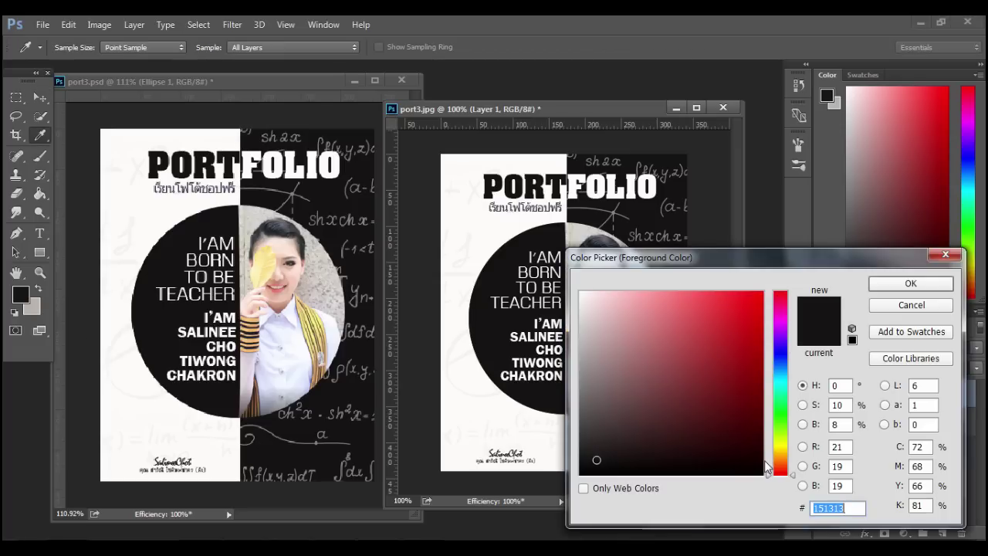
pyautogui.write('ffffff')
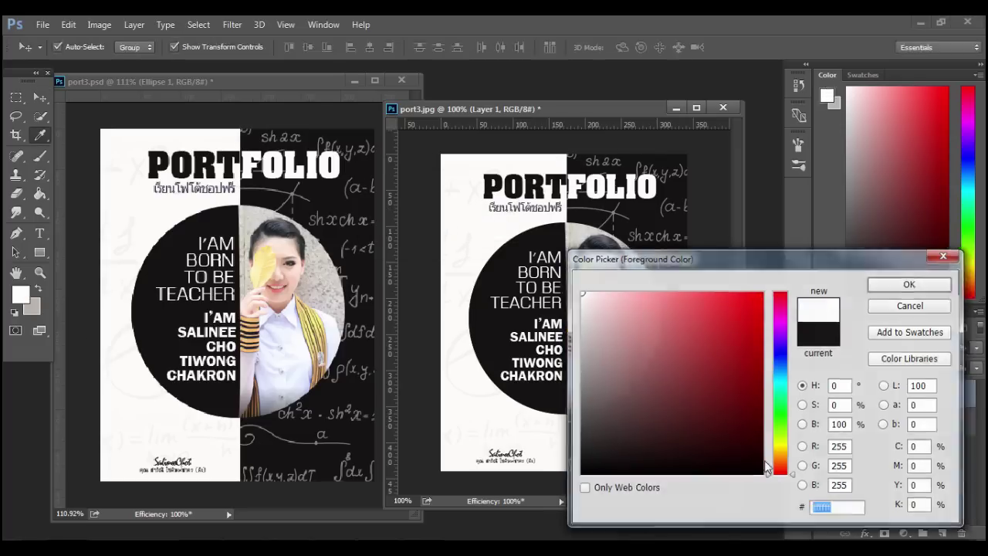
pyautogui.press('Return')
pyautogui.press('v')
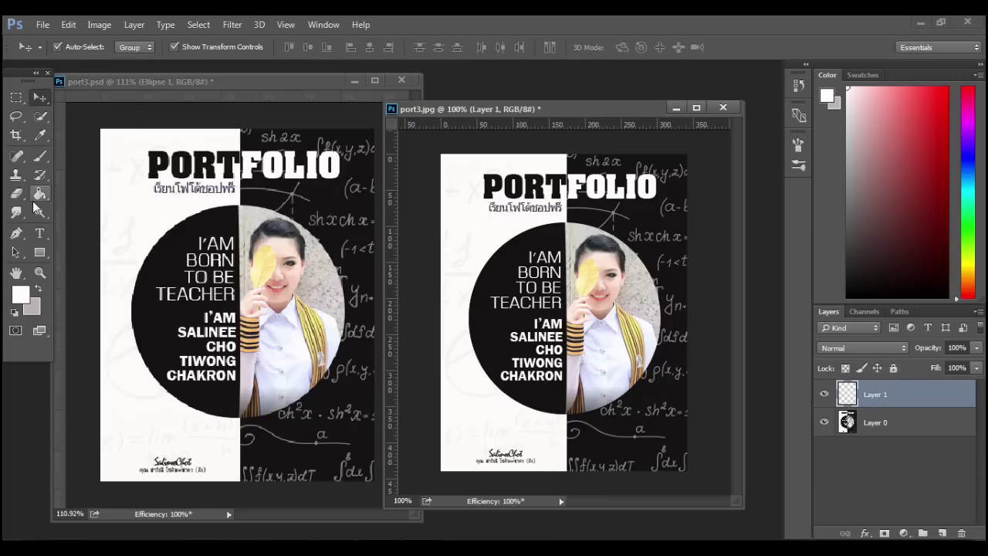
pyautogui.click(41, 193)
pyautogui.click(537, 304)
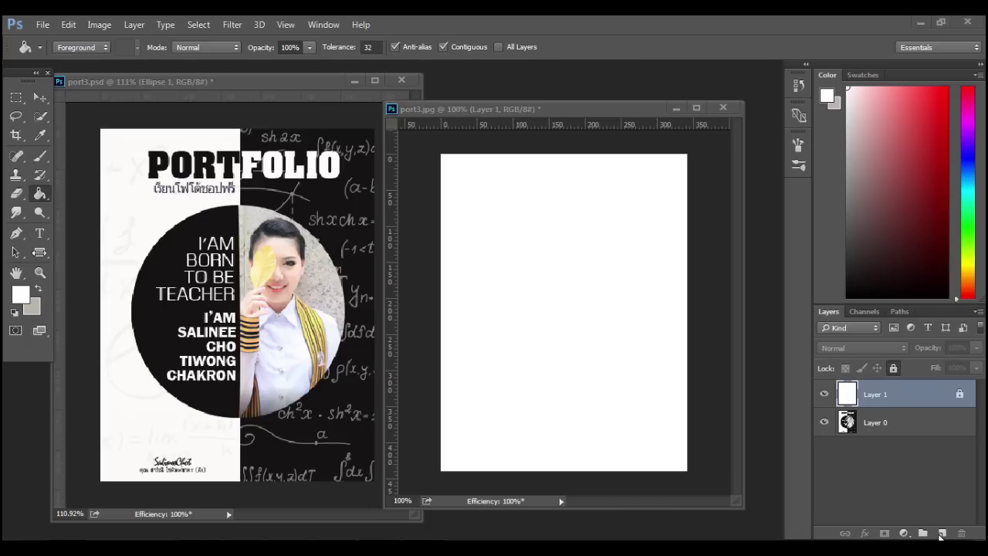
# Place a vertical guide at the page's middle and draw a black rectangle about 169 by 451 px over the right half
pyautogui.click(39, 254)
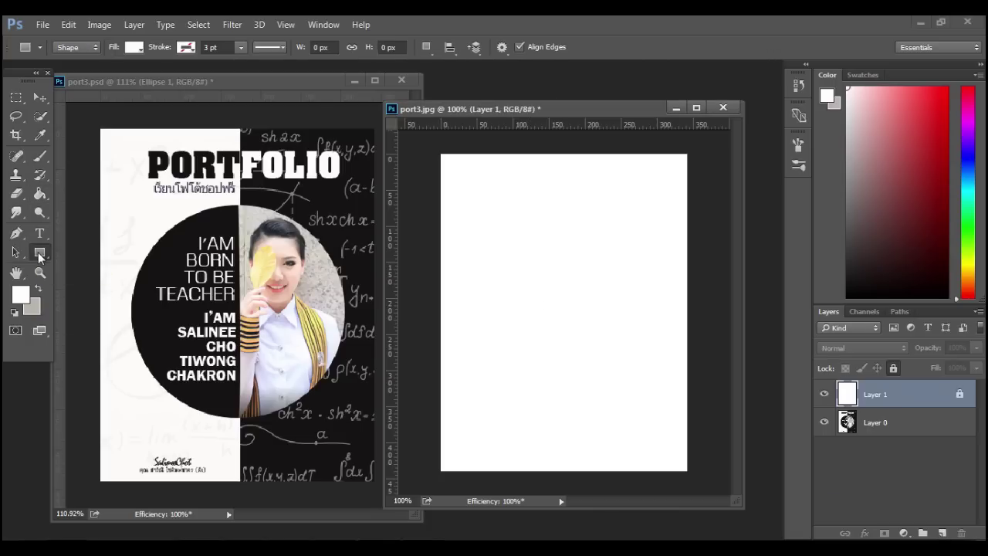
pyautogui.press('i')
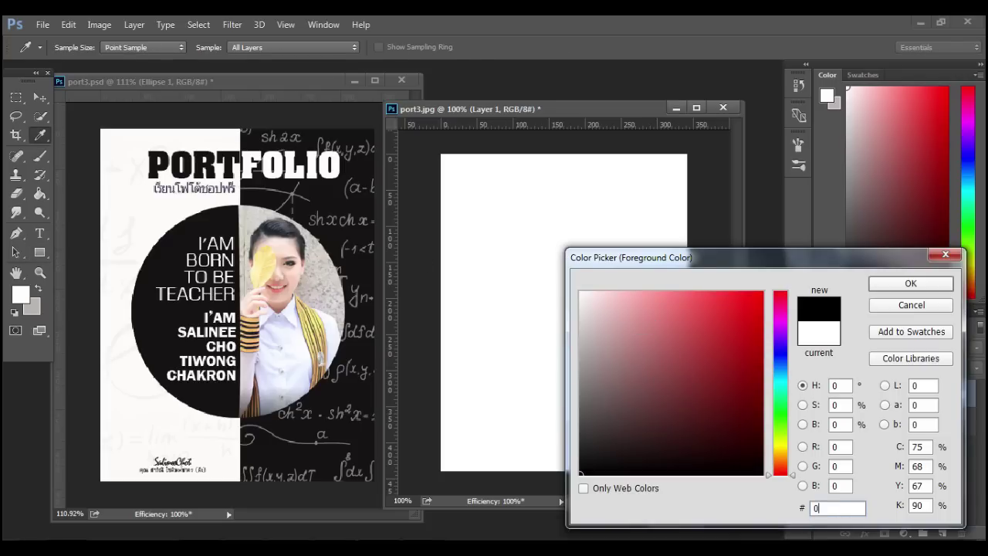
pyautogui.press('Return')
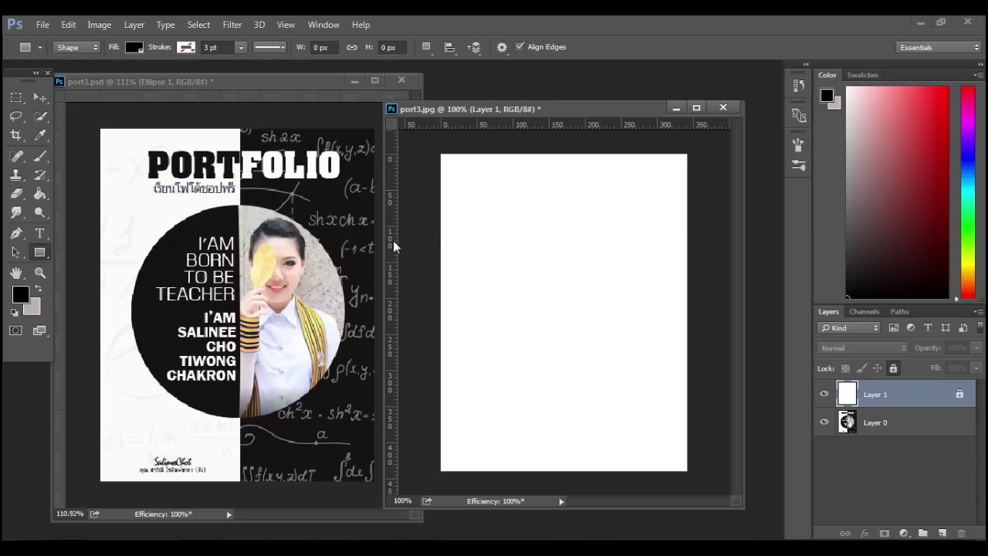
pyautogui.moveTo(394, 244); pyautogui.dragTo(565, 226)
pyautogui.moveTo(566, 145); pyautogui.dragTo(686, 472)
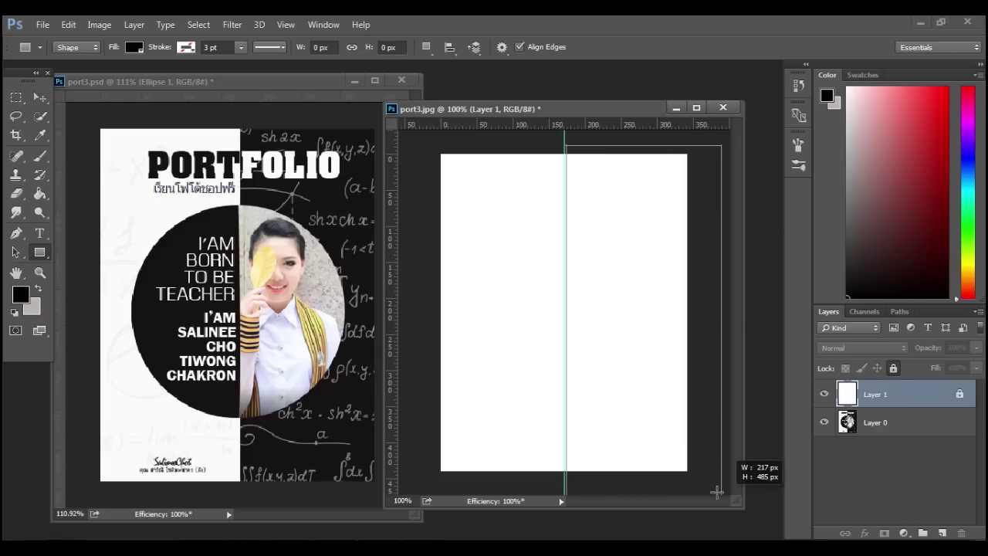
pyautogui.click(818, 197)
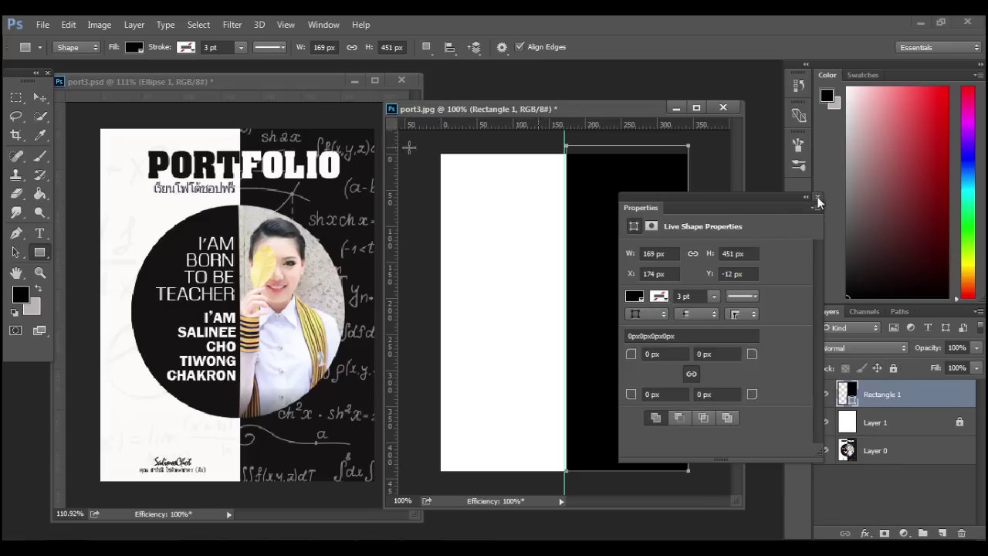
# Transform the black rectangle to about 102.4% width and 97.8% height so it meets the centre guide and the page's upper edge
pyautogui.moveTo(632, 146); pyautogui.dragTo(627, 152)
pyautogui.click(818, 196)
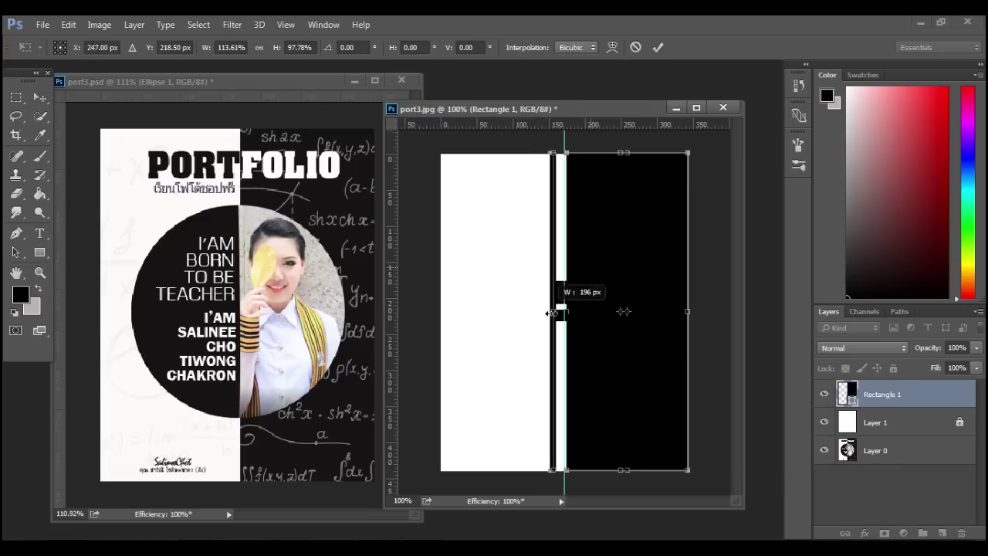
pyautogui.moveTo(567, 298); pyautogui.dragTo(564, 299)
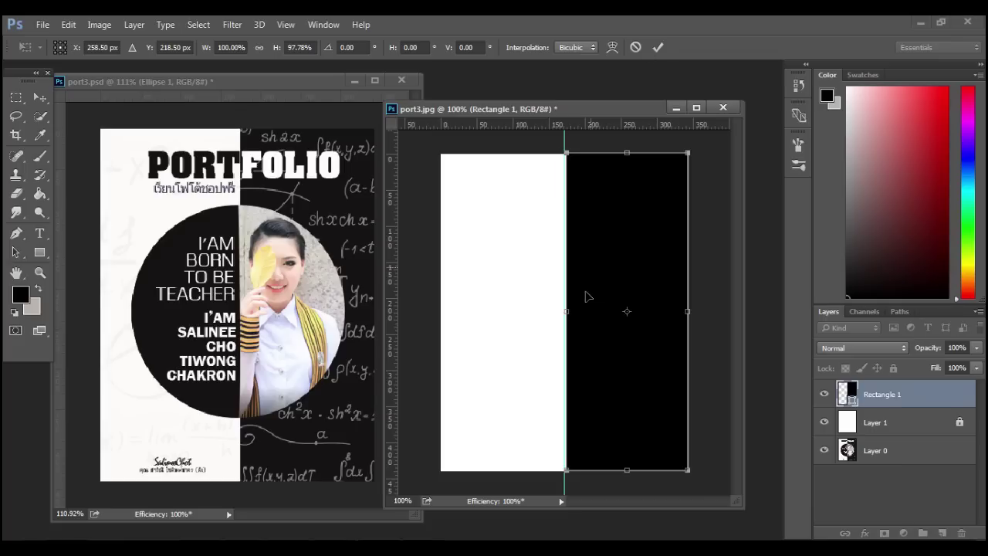
pyautogui.click(659, 48)
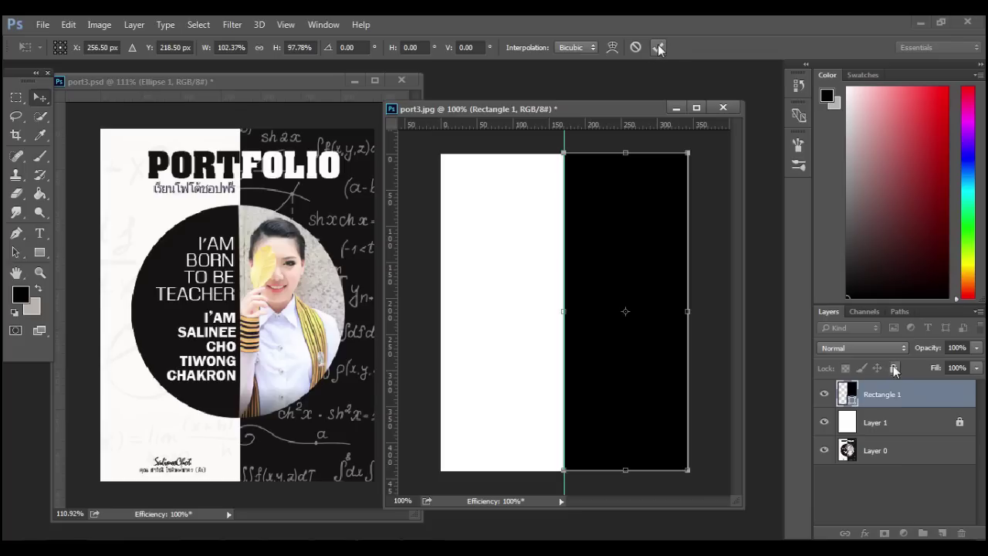
pyautogui.click(657, 47)
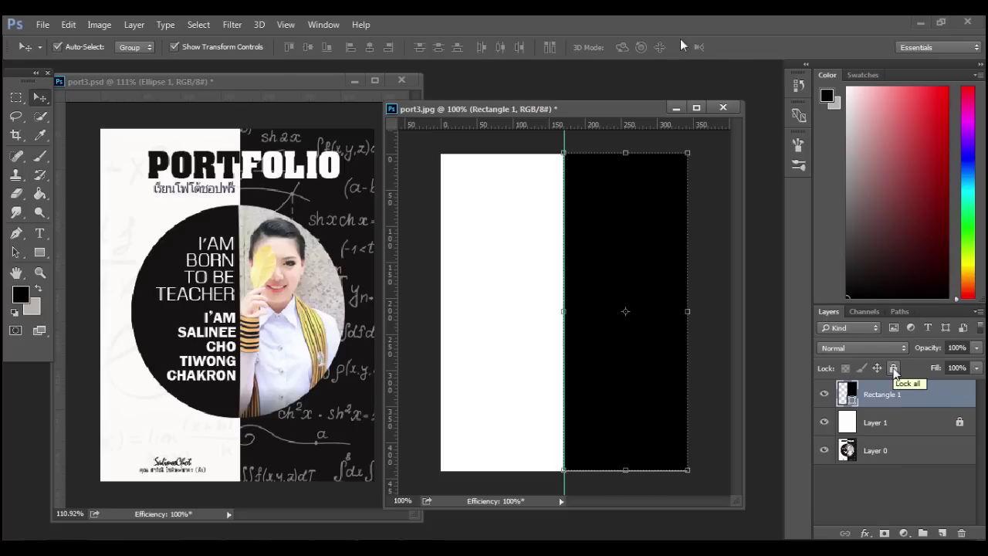
pyautogui.click(707, 185)
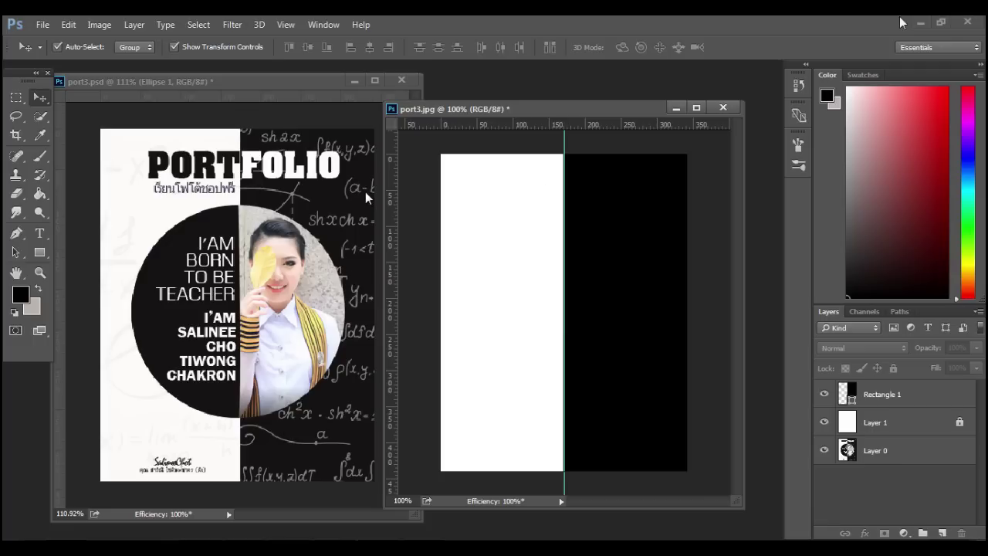
# Bring the black math-formula image from the desktop into port3.jpg and scale it to about 21.6% width and 17.1% height over the page
pyautogui.click(920, 23)
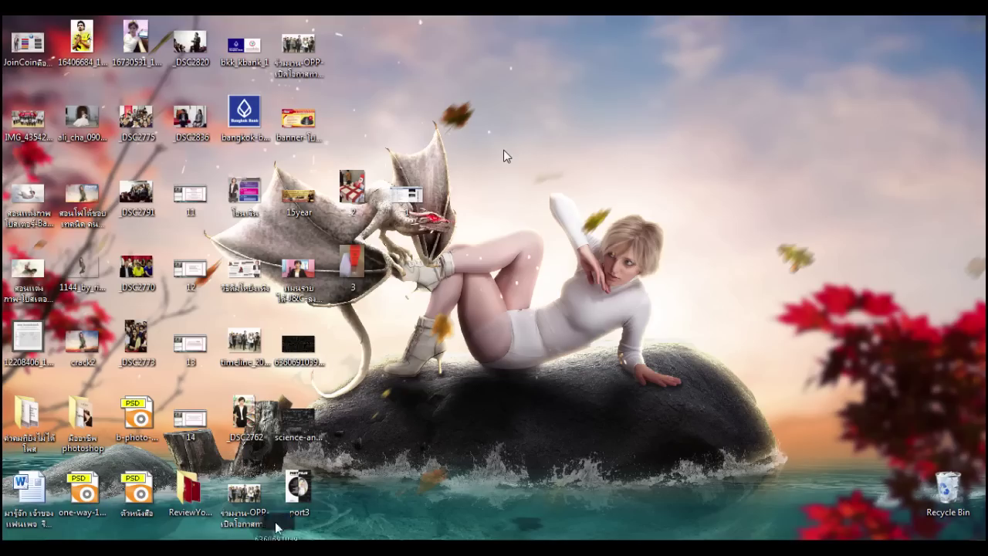
pyautogui.press('super+d')
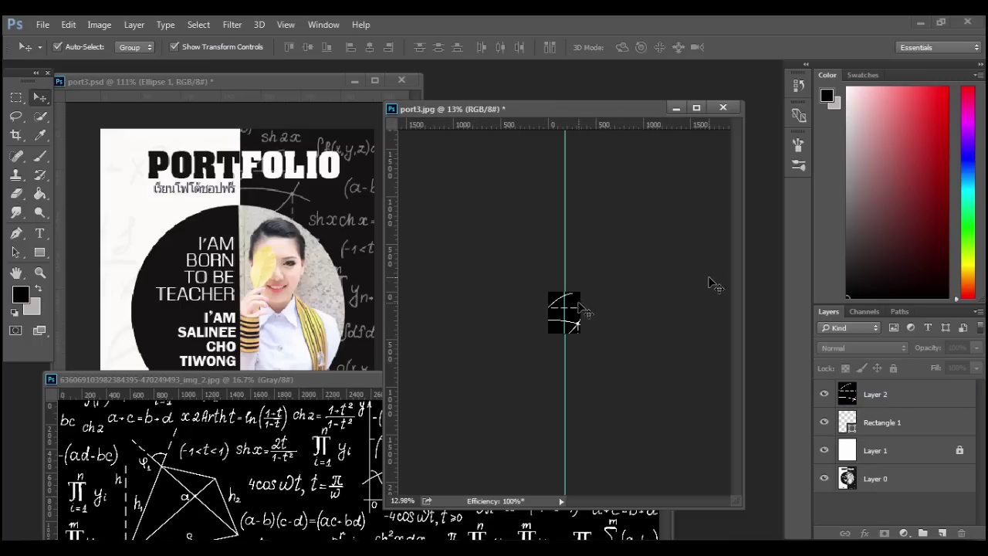
pyautogui.moveTo(711, 279); pyautogui.dragTo(485, 424)
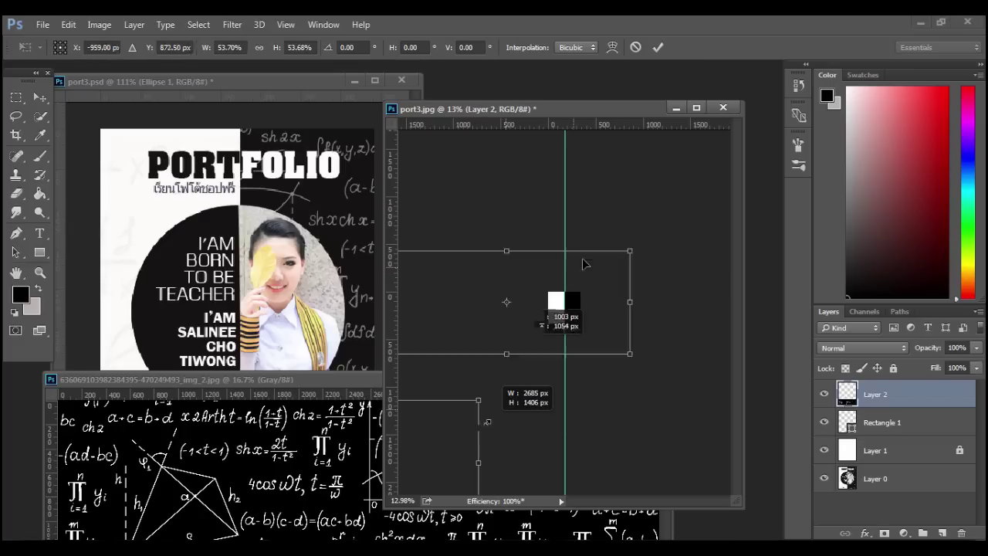
pyautogui.moveTo(486, 423); pyautogui.dragTo(591, 232)
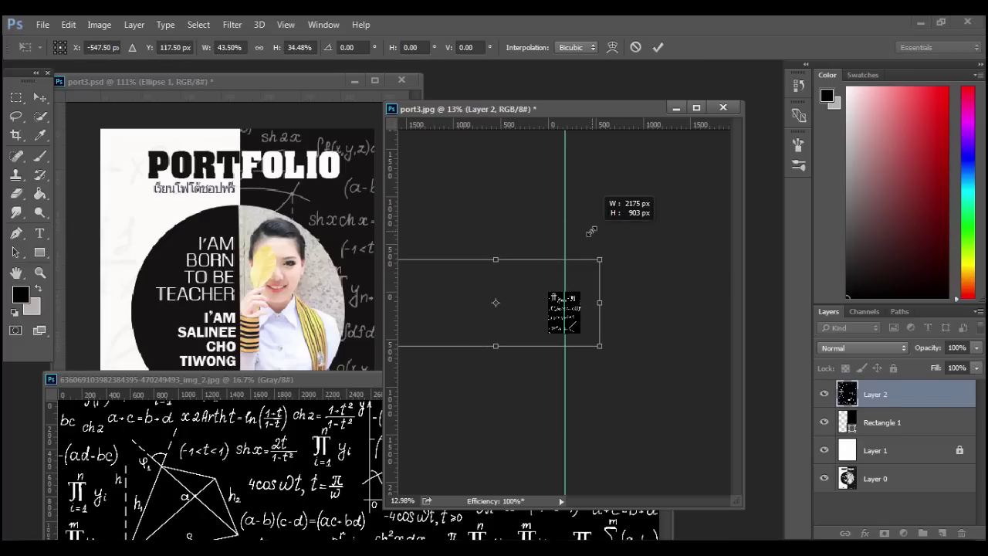
pyautogui.moveTo(570, 299); pyautogui.dragTo(684, 286)
pyautogui.moveTo(715, 246); pyautogui.dragTo(609, 281)
pyautogui.click(657, 48)
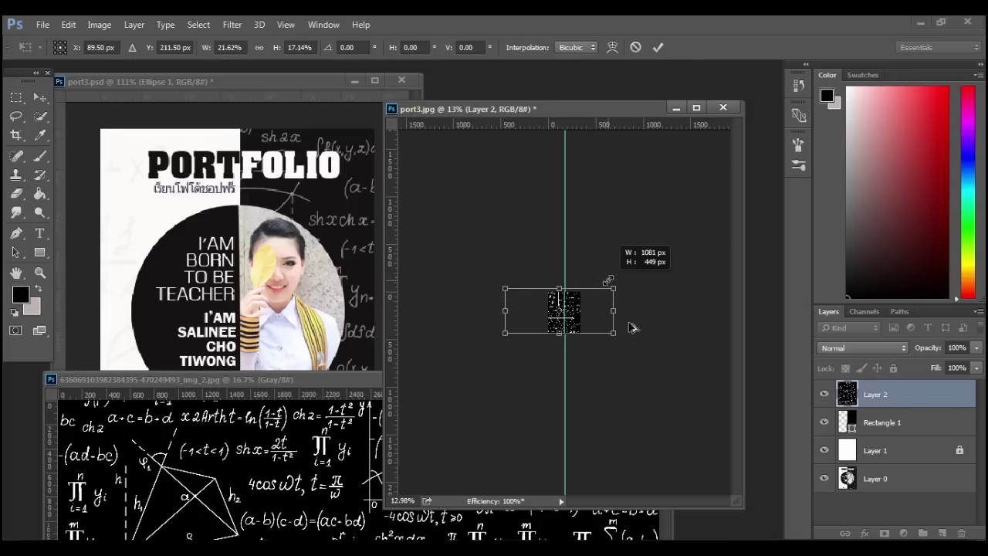
# Clip the formula image on Layer 2 to the Rectangle 1 shape beneath it
pyautogui.scroll(4, 631, 327)
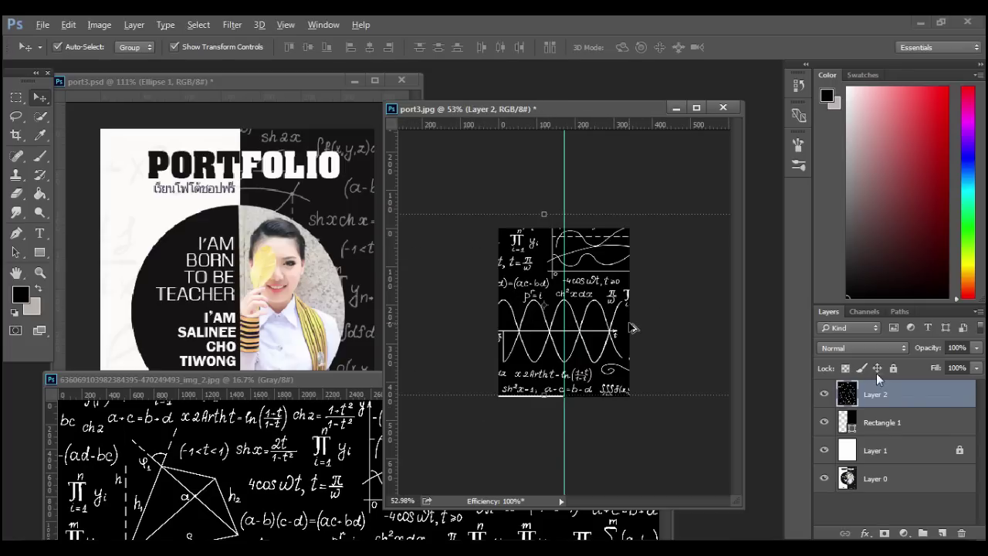
pyautogui.moveTo(877, 395); pyautogui.dragTo(880, 403)
pyautogui.scroll(2, 633, 328)
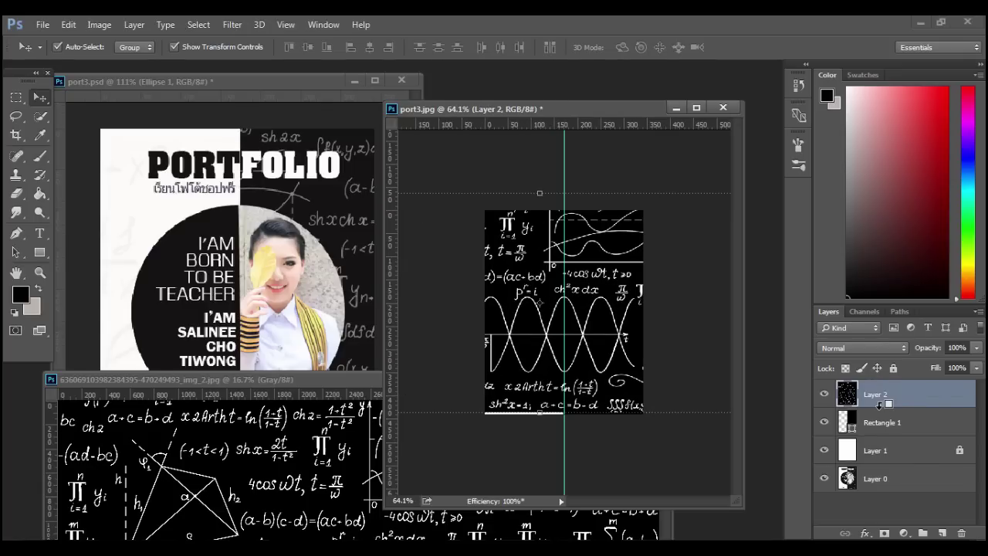
pyautogui.hotkey('ctrl', 'alt', 'g')
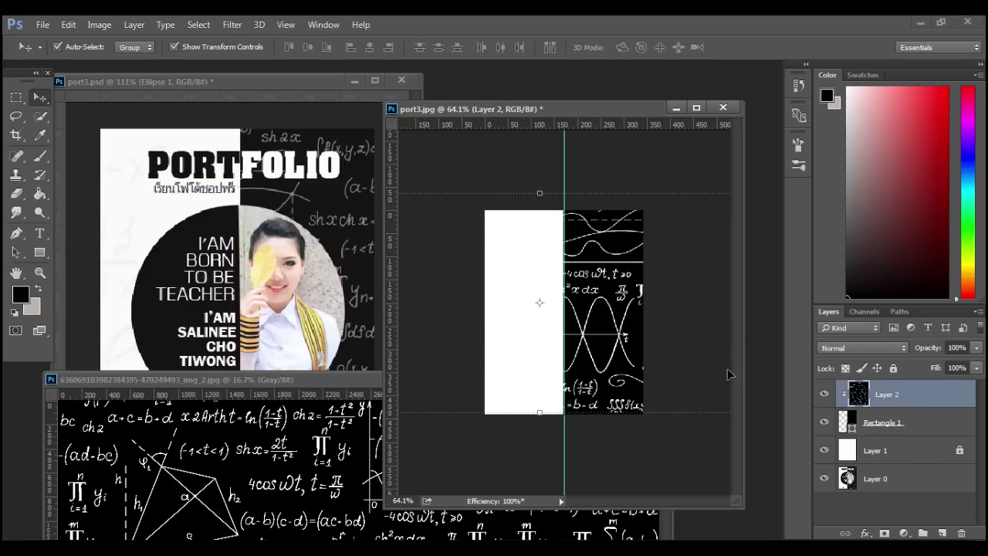
# Reposition and enlarge the clipped formula image within the black half, and lock its layer
pyautogui.moveTo(617, 288); pyautogui.dragTo(729, 370)
pyautogui.moveTo(699, 340); pyautogui.dragTo(657, 291)
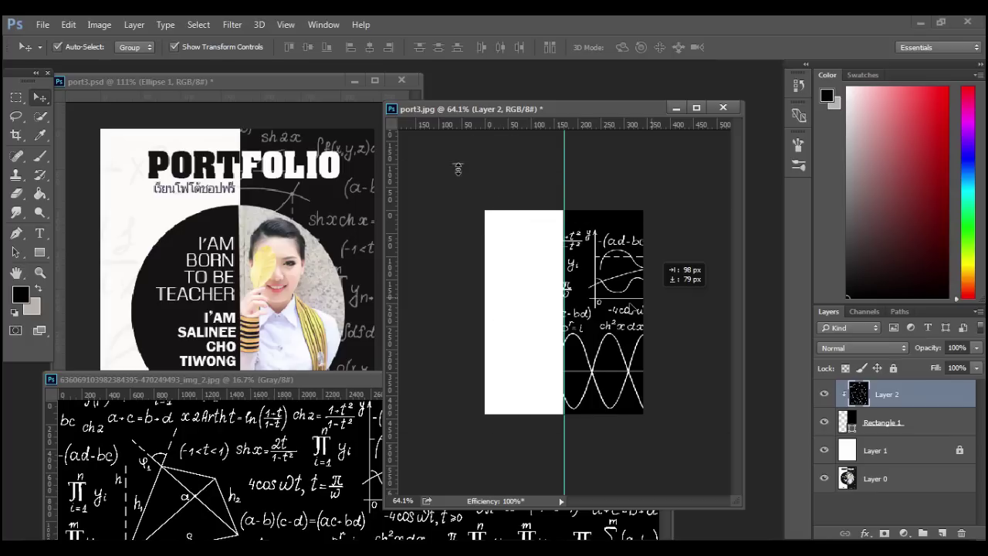
pyautogui.moveTo(460, 210); pyautogui.dragTo(460, 178)
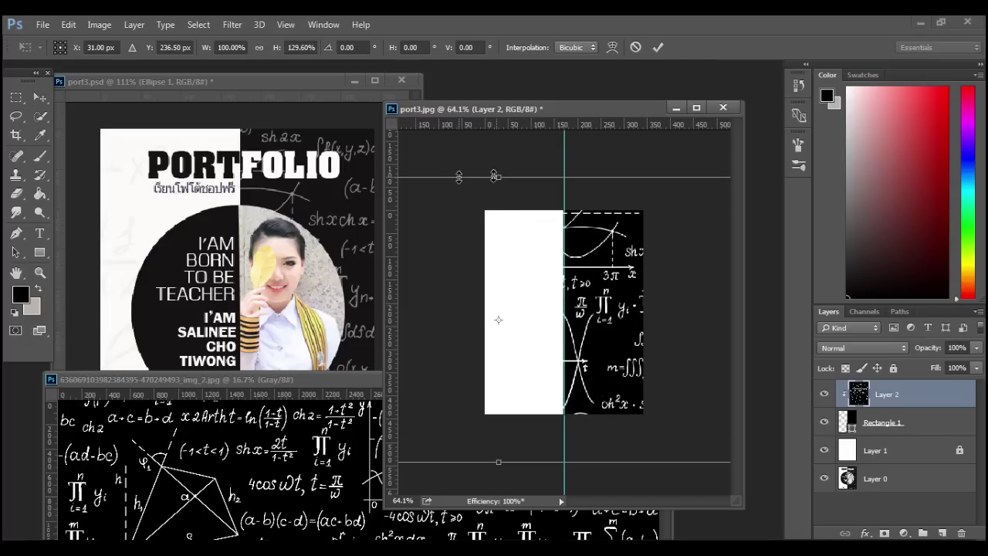
pyautogui.scroll(-3, 460, 177)
pyautogui.moveTo(711, 210); pyautogui.dragTo(710, 205)
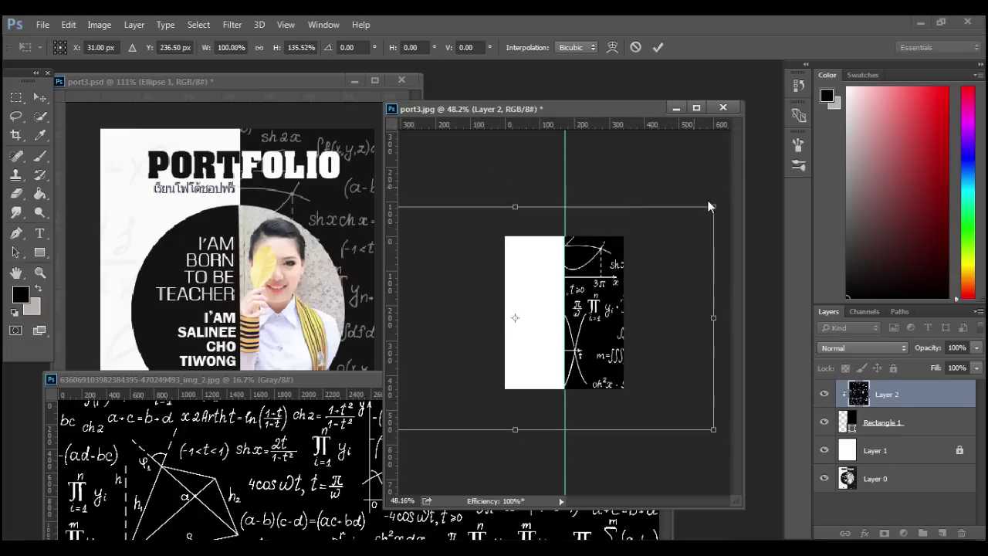
pyautogui.click(658, 48)
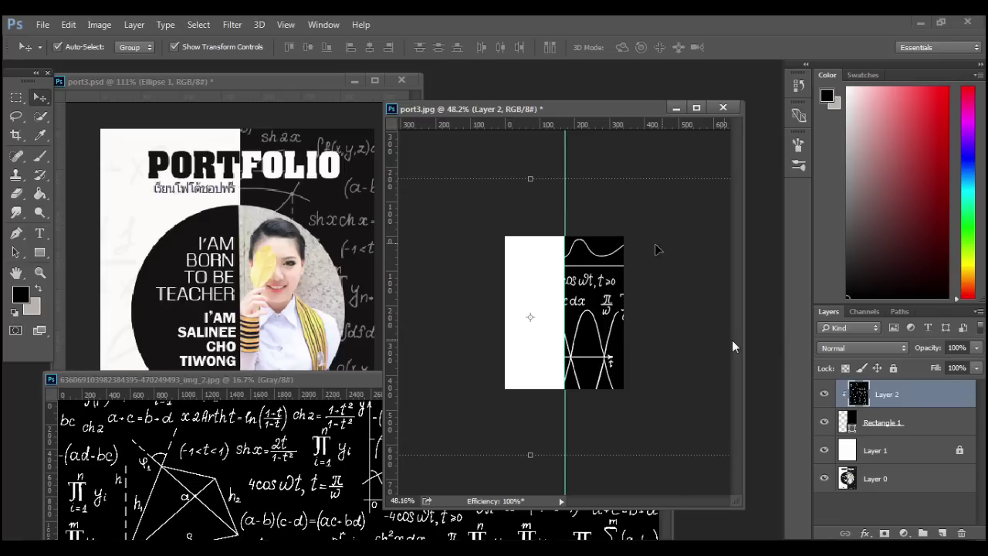
pyautogui.click(893, 369)
# Open science-and-math-dreams from the desktop and place it in port3.jpg directly above the white Layer 1
pyautogui.scroll(3, 645, 301)
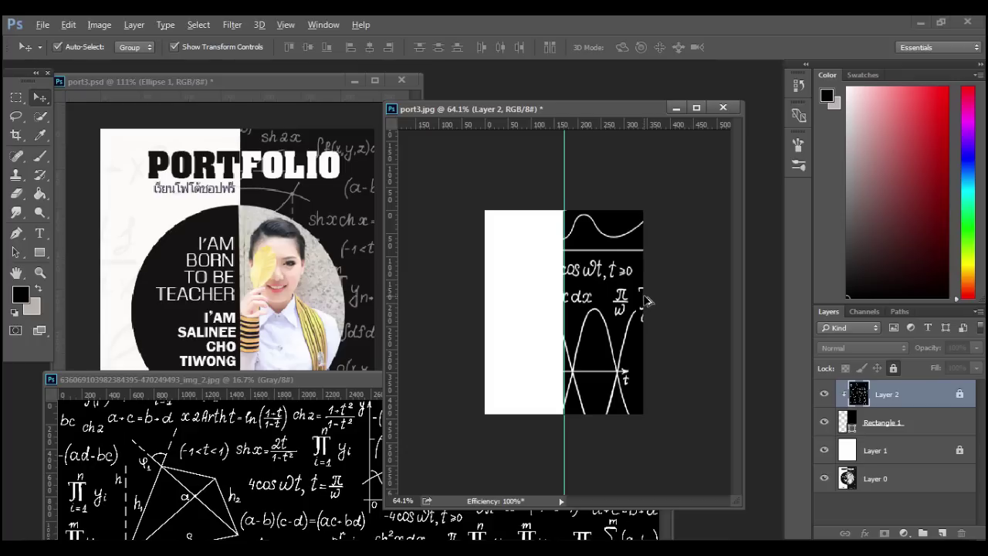
pyautogui.hotkey('ctrl', '+')
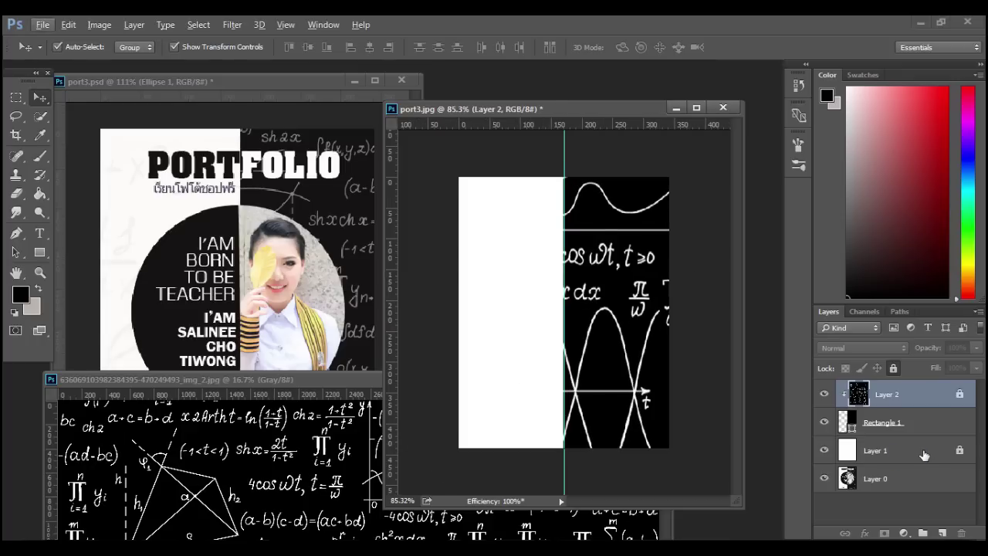
pyautogui.moveTo(924, 455); pyautogui.dragTo(292, 369)
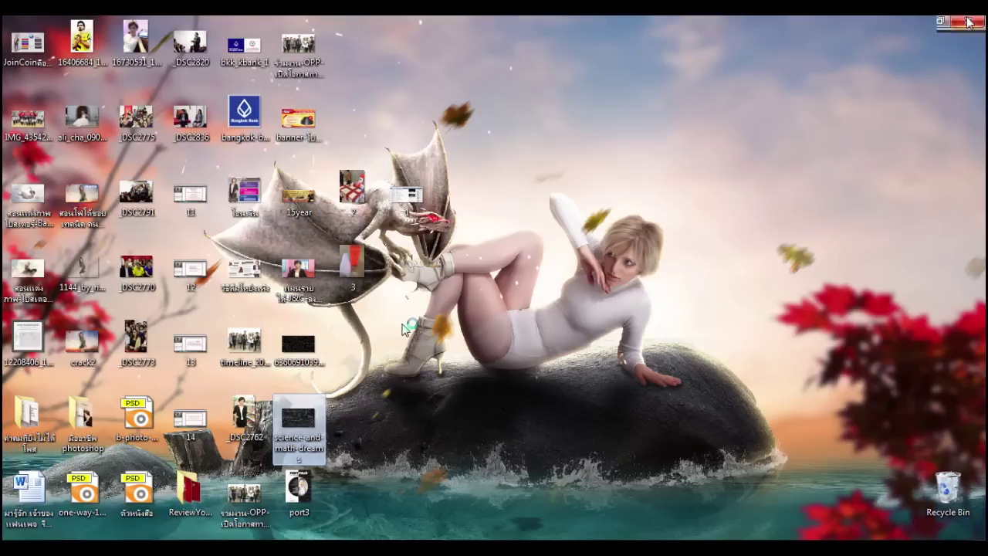
pyautogui.click(963, 21)
pyautogui.moveTo(290, 422); pyautogui.dragTo(316, 490)
pyautogui.moveTo(263, 519); pyautogui.dragTo(245, 548)
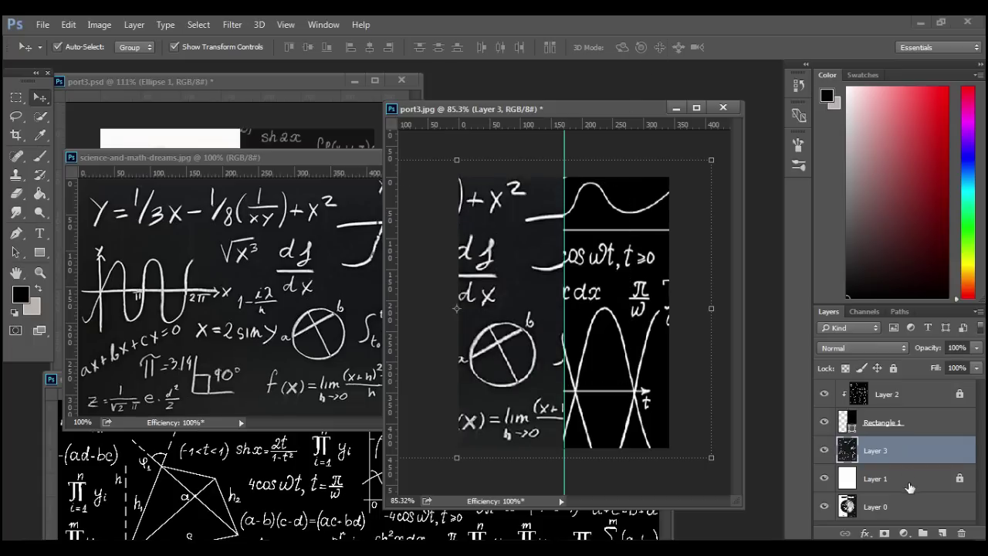
# Check the formula layer's blend mode in port3.psd and set Layer 3 in port3.jpg to Lighten
pyautogui.moveTo(875, 457); pyautogui.dragTo(193, 95)
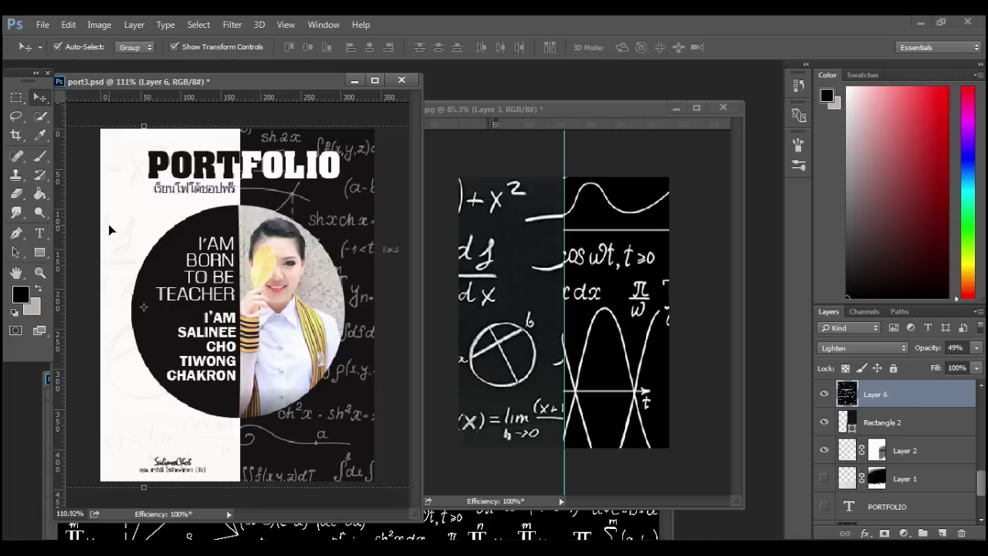
pyautogui.hotkey('ctrl', 'Tab')
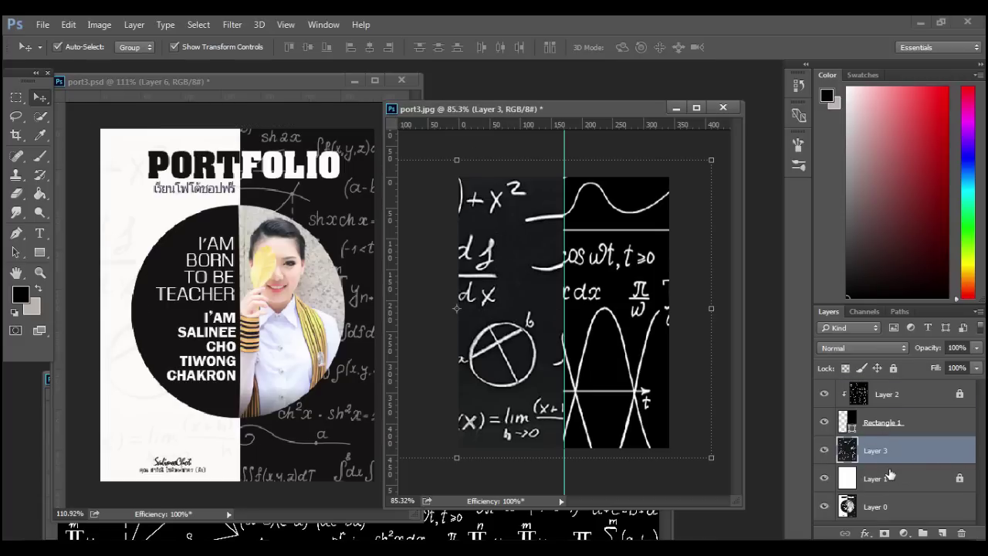
pyautogui.click(874, 350)
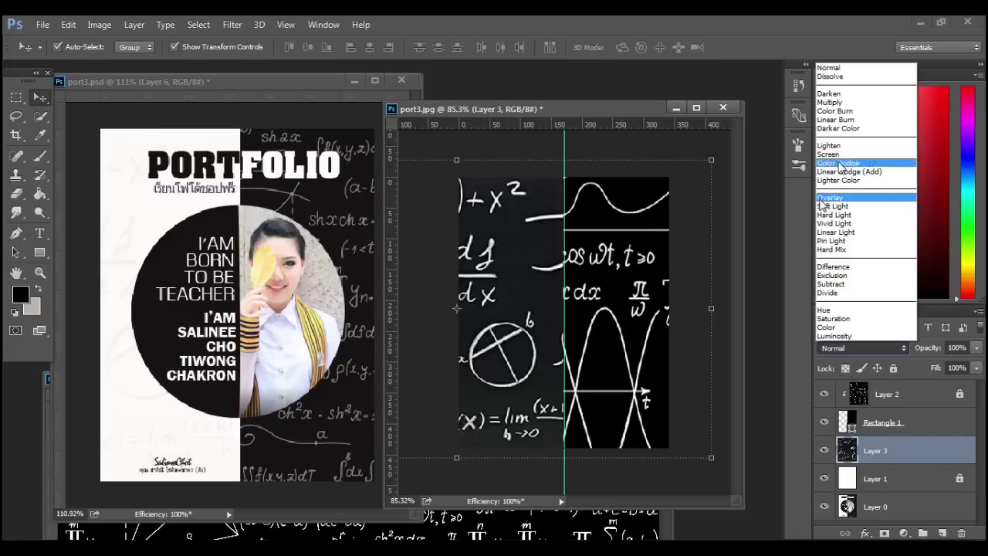
pyautogui.click(829, 145)
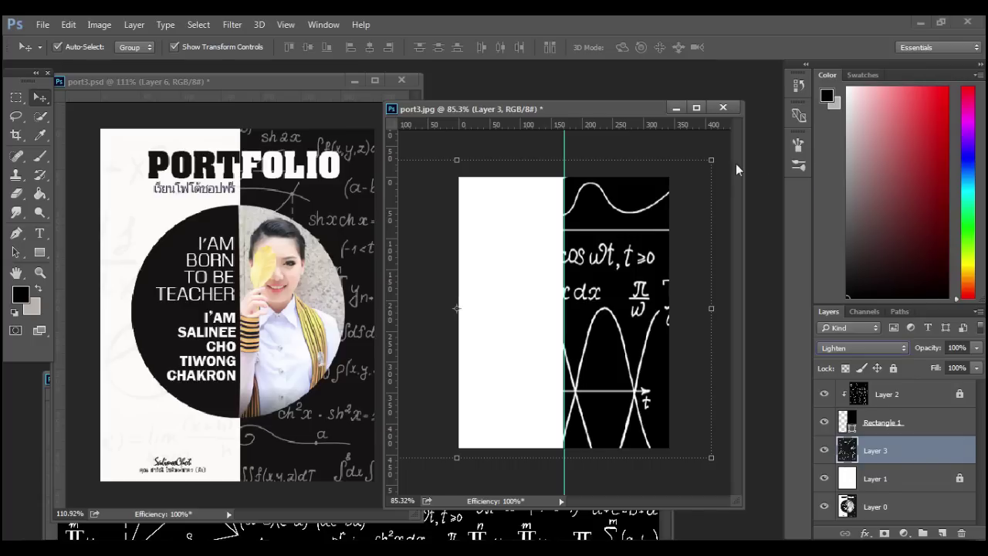
# Scale the formula image on Layer 3 to about 83.7% and reposition it over the page
pyautogui.moveTo(711, 160); pyautogui.dragTo(669, 184)
pyautogui.moveTo(520, 268); pyautogui.dragTo(564, 267)
pyautogui.moveTo(656, 279); pyautogui.dragTo(651, 268)
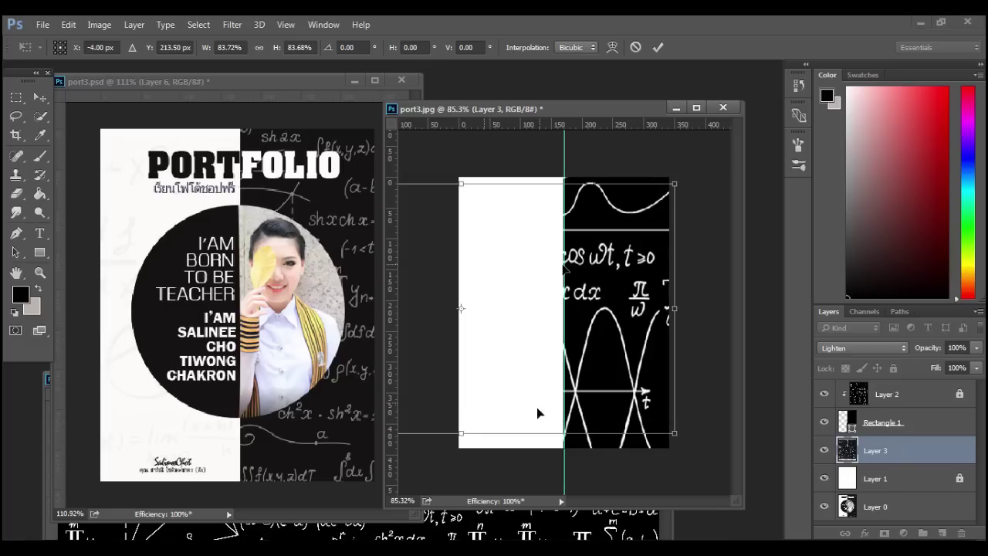
pyautogui.moveTo(609, 429); pyautogui.dragTo(611, 436)
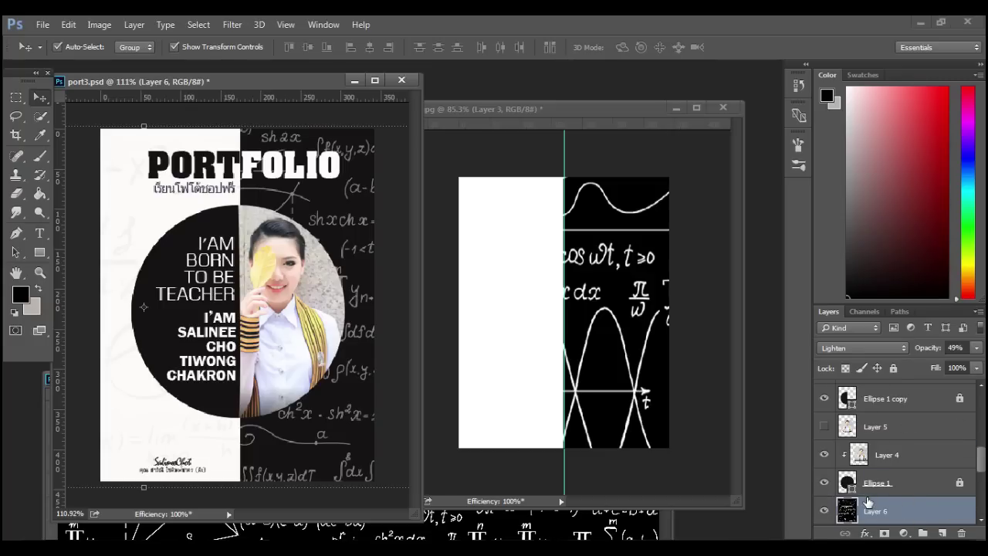
# Match Layer 7 of port3.psd by setting Layer 3's blend mode to Exclusion, and enlarge its formula image to reach the page's bottom edge
pyautogui.scroll(-5, 868, 503)
pyautogui.click(881, 481)
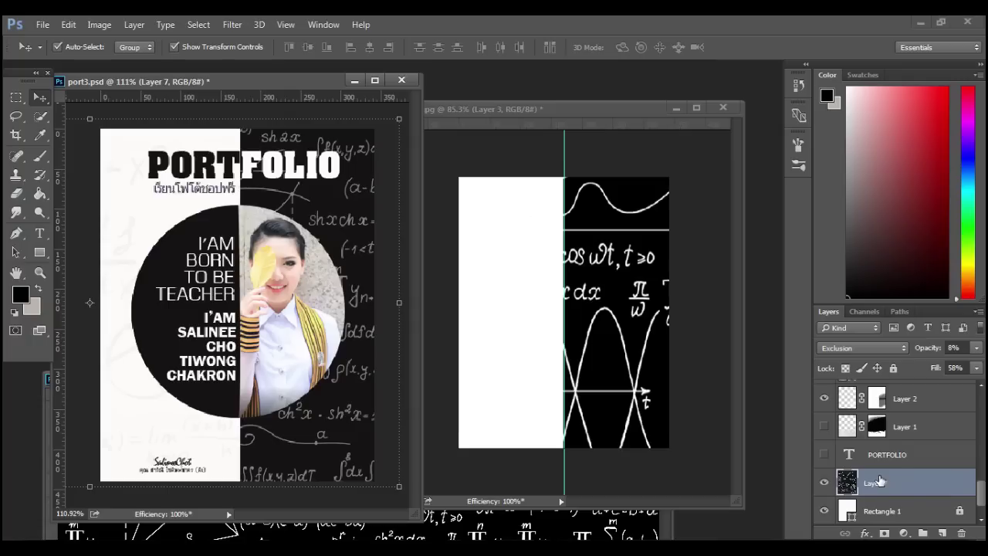
pyautogui.click(858, 352)
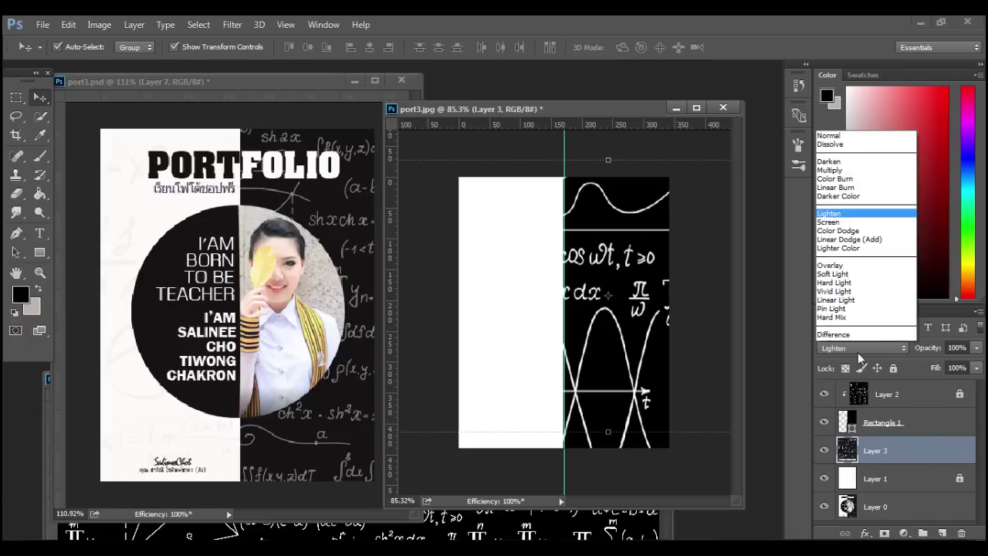
pyautogui.scroll(-3, 838, 235)
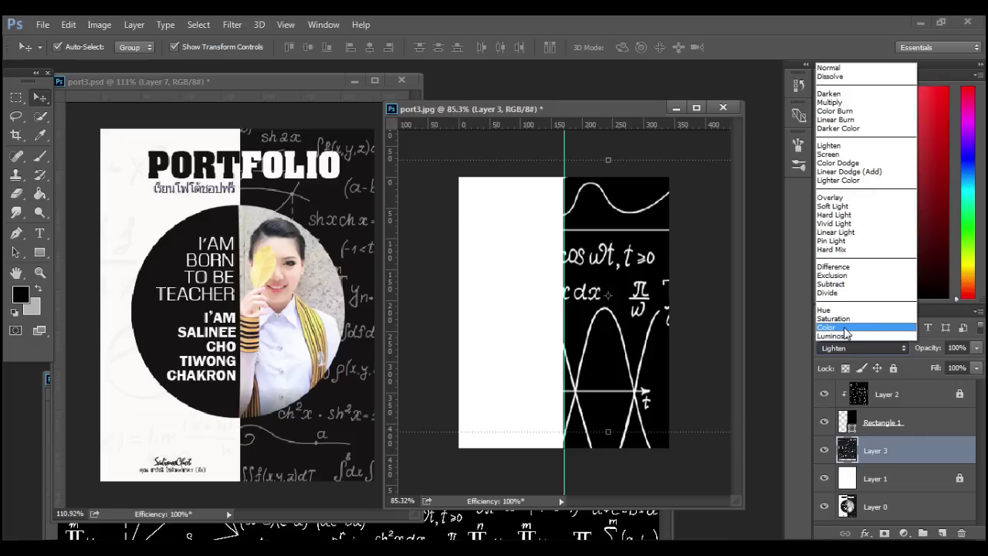
pyautogui.click(838, 276)
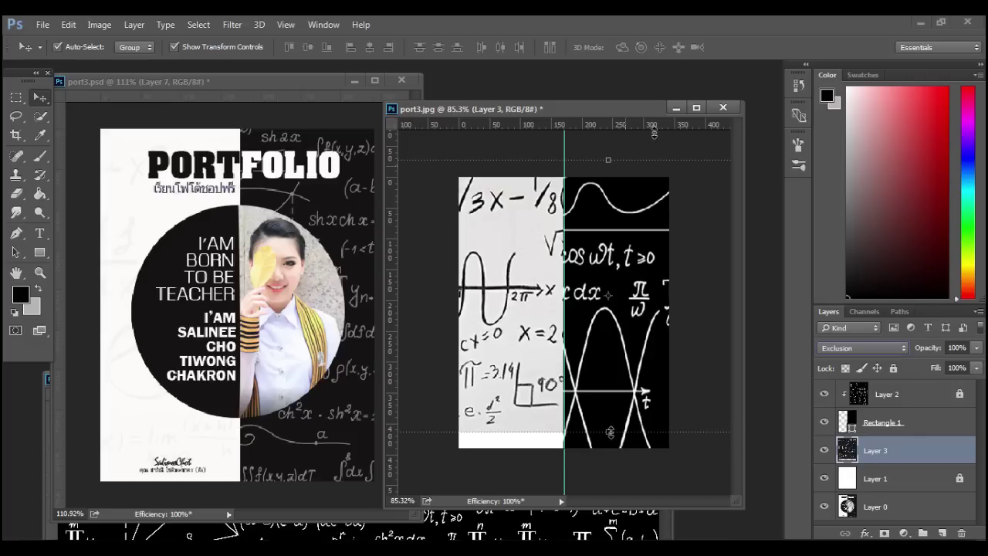
pyautogui.moveTo(610, 433); pyautogui.dragTo(609, 448)
pyautogui.press('Return')
# Reduce Layer 3 to 24% opacity and 55% fill, and lock the layer
pyautogui.click(977, 348)
pyautogui.moveTo(979, 362); pyautogui.dragTo(920, 368)
pyautogui.click(977, 347)
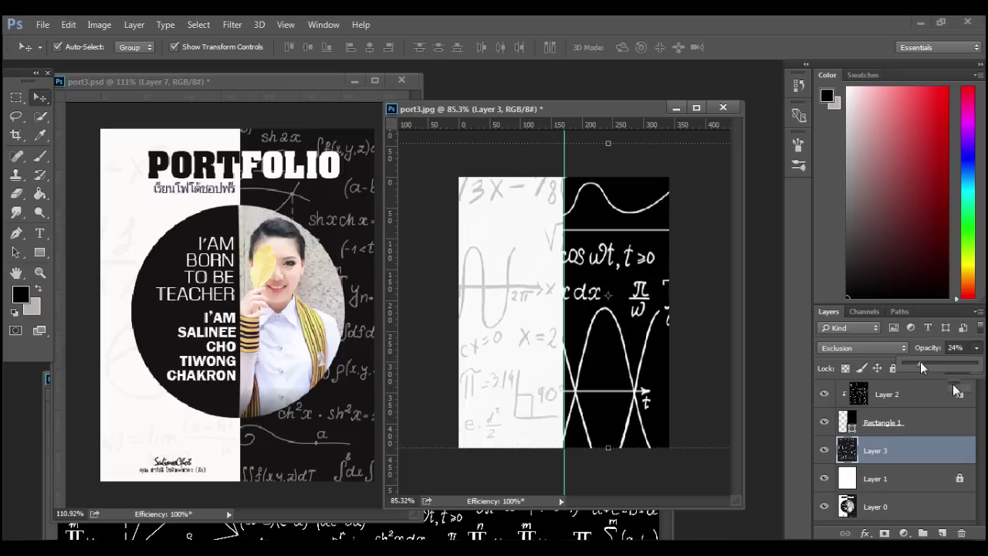
pyautogui.click(977, 369)
pyautogui.moveTo(976, 387); pyautogui.dragTo(948, 389)
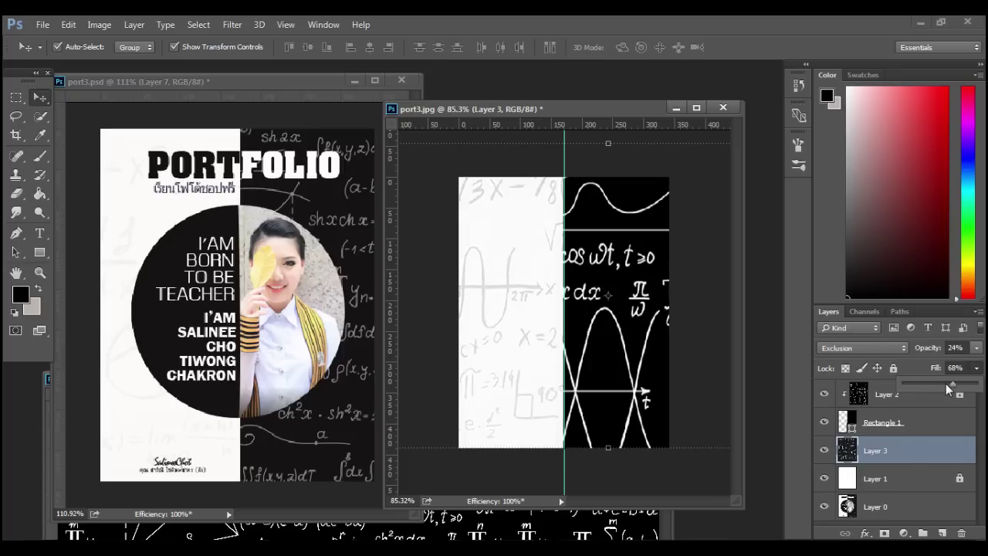
pyautogui.click(893, 369)
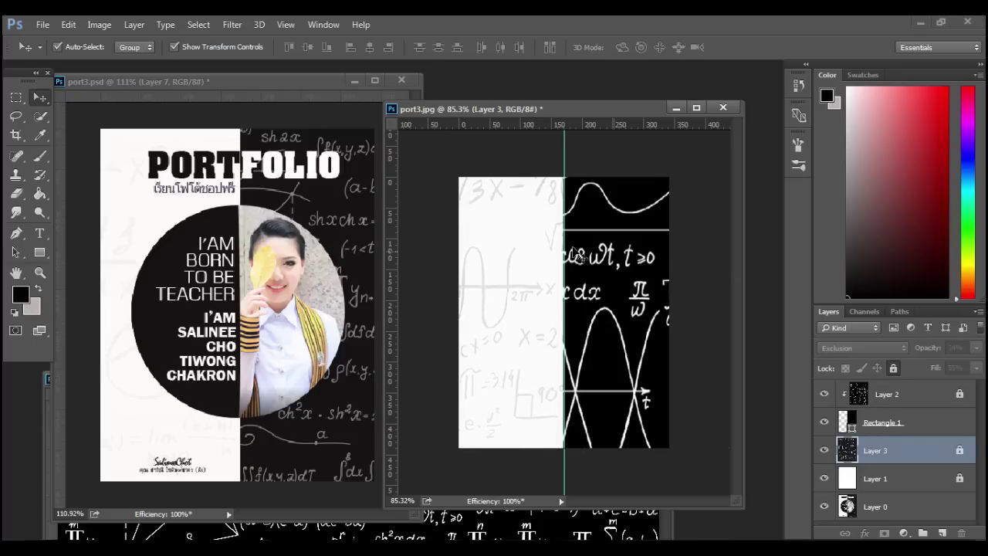
# Draw a black circle of about 248 px with the Ellipse tool on a new shape layer above Layer 2
pyautogui.click(856, 395)
pyautogui.rightClick(37, 253)
pyautogui.click(29, 254)
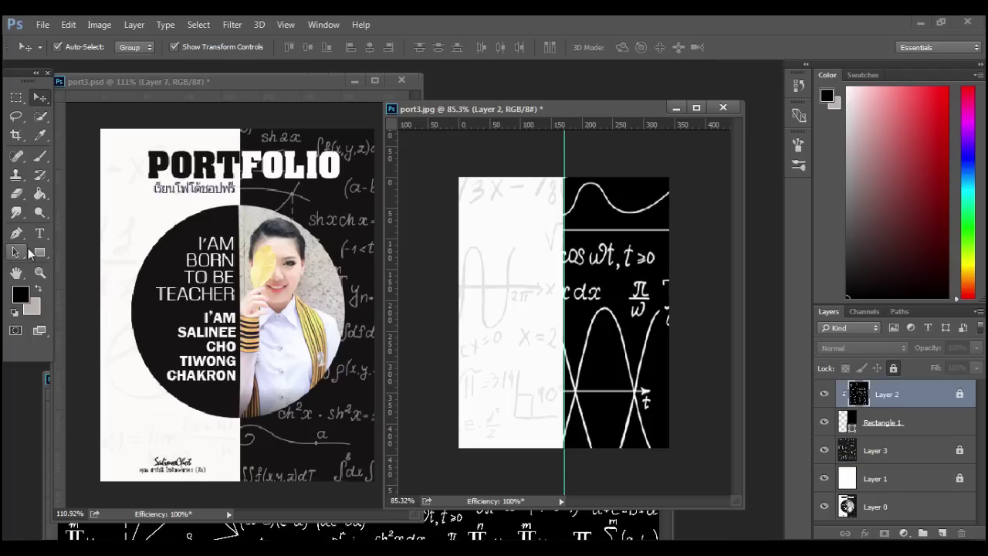
pyautogui.click(39, 252)
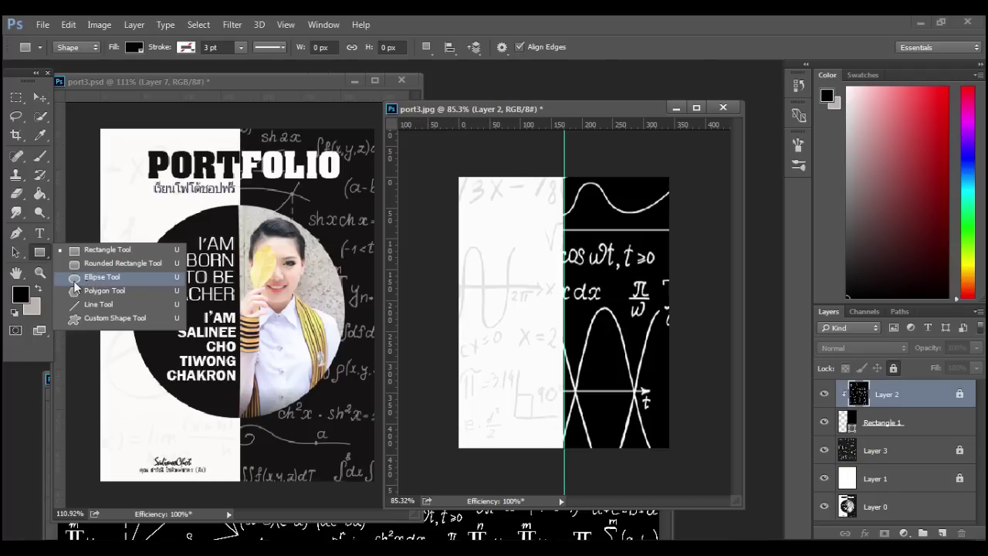
pyautogui.click(88, 279)
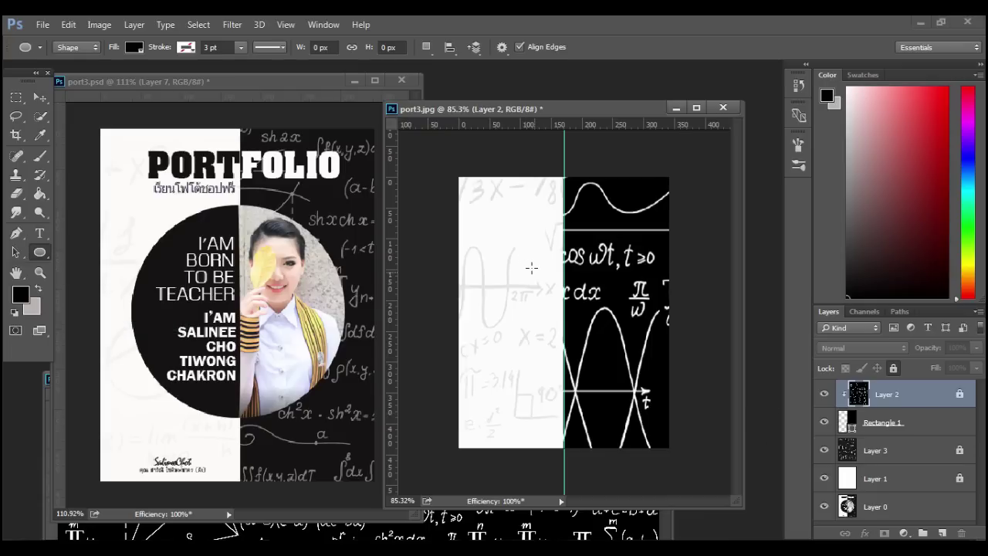
pyautogui.moveTo(514, 260); pyautogui.dragTo(666, 456)
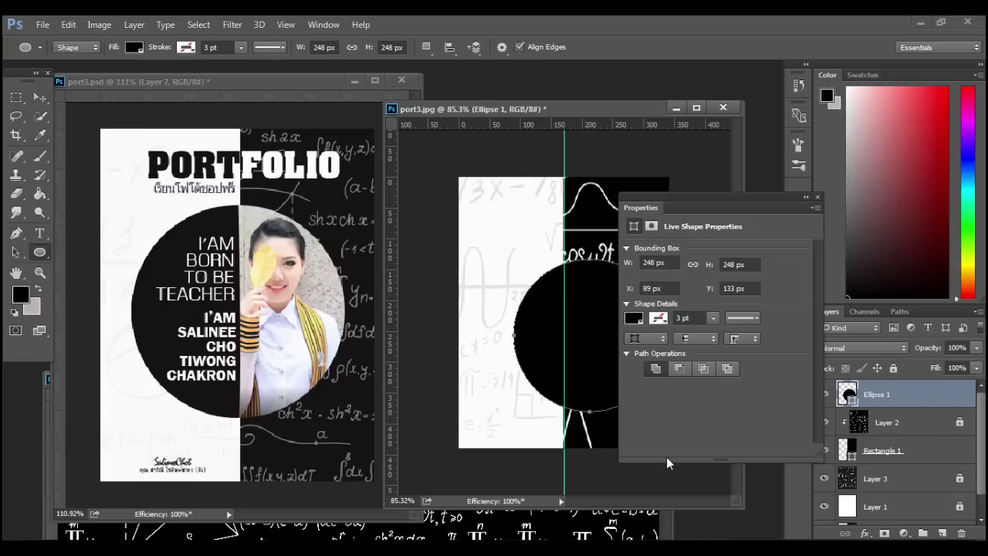
# Move the black circle so it is centred on the vertical guide between the white and black halves
pyautogui.click(42, 98)
pyautogui.moveTo(605, 299); pyautogui.dragTo(573, 263)
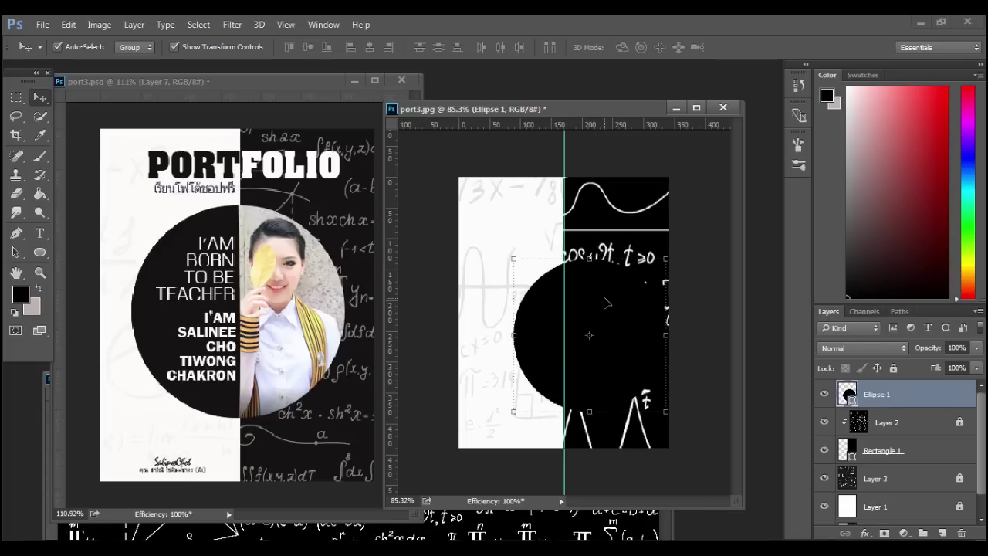
pyautogui.moveTo(606, 304); pyautogui.dragTo(579, 283)
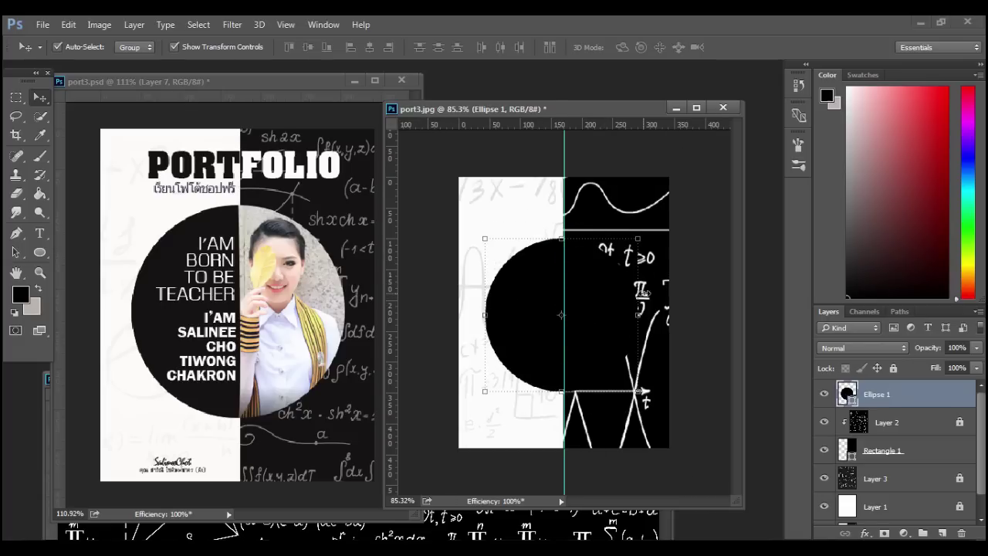
pyautogui.scroll(1, 614, 289)
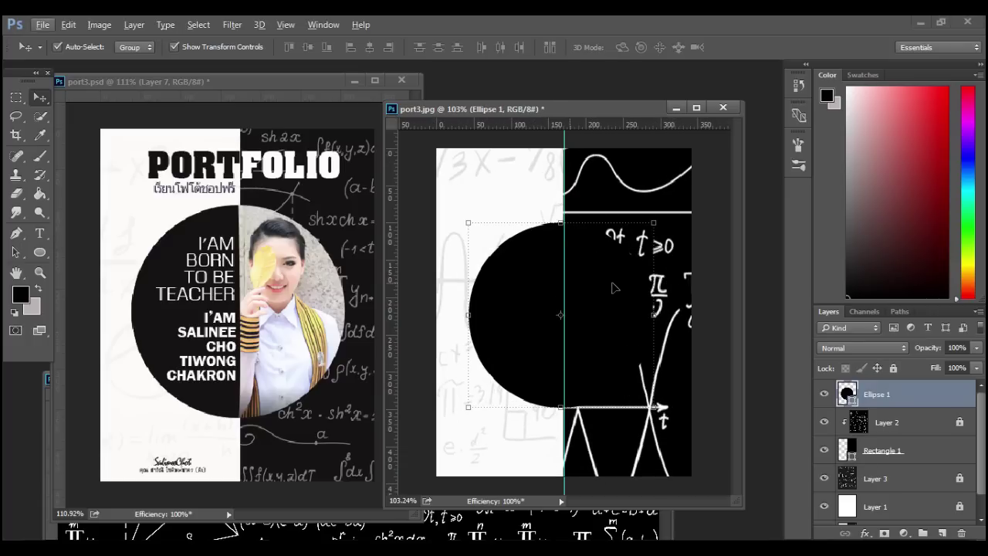
# Close science-and-math-dreams.jpg and bring up the portrait document Untitled-1, keeping only its Layer 1 and Background
pyautogui.hotkey('alt', 'Tab')
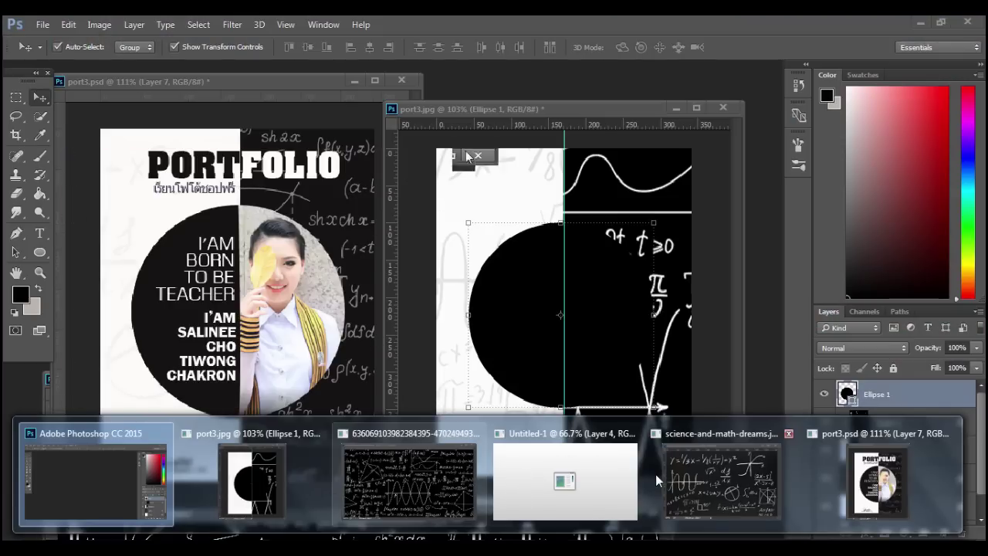
pyautogui.click(789, 433)
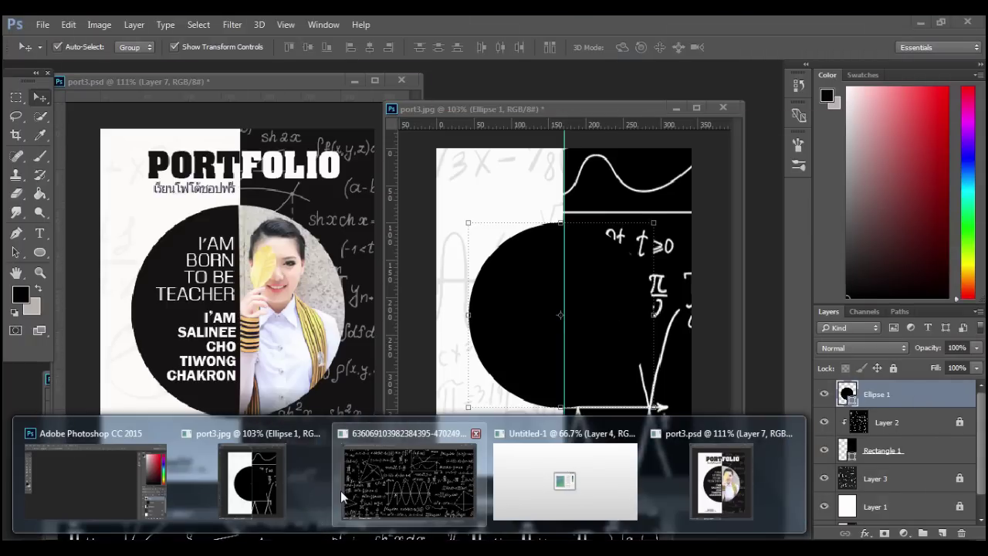
pyautogui.click(341, 490)
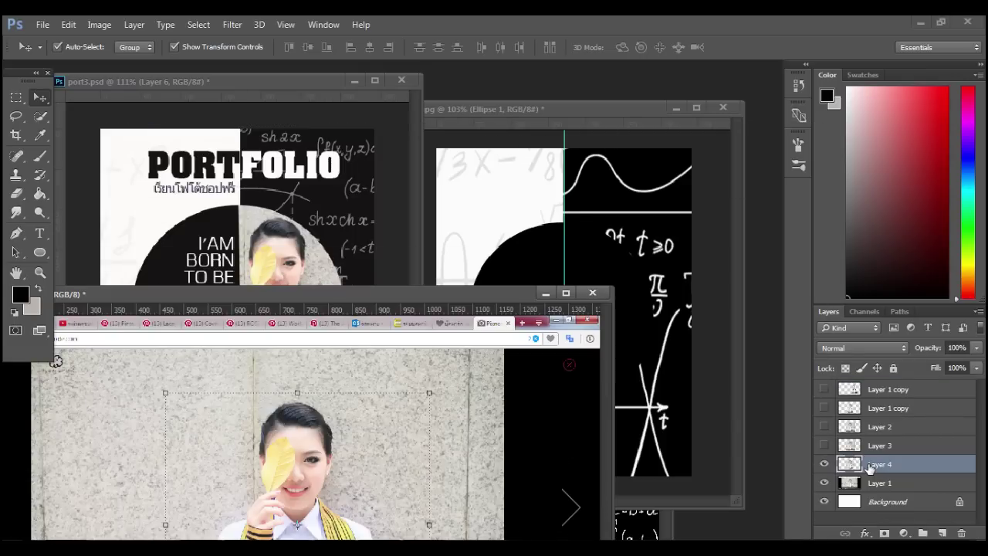
pyautogui.moveTo(870, 467); pyautogui.dragTo(503, 241)
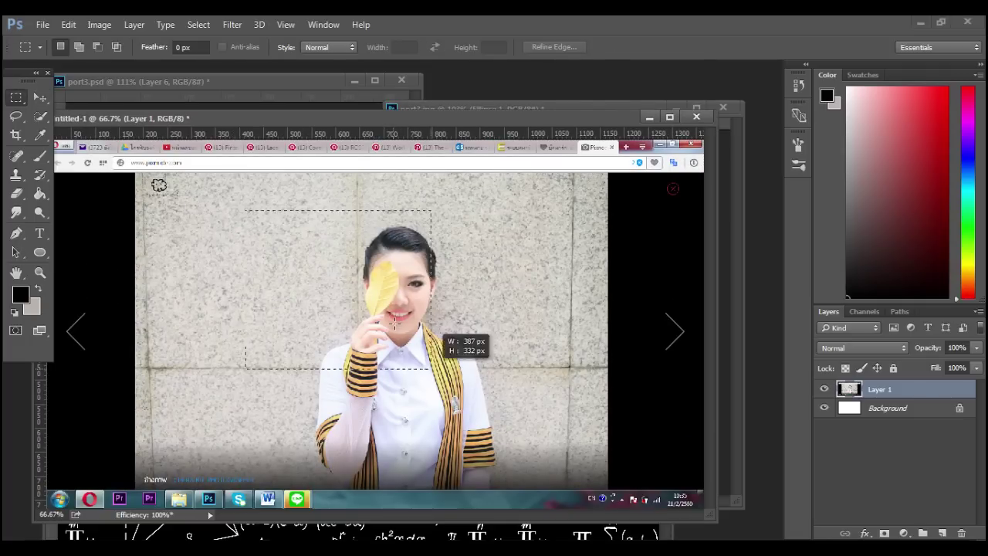
# Select an area of about 669 by 579 px around the woman, copy it to a new layer, and bring it into port3.jpg
pyautogui.moveTo(437, 336); pyautogui.dragTo(555, 438)
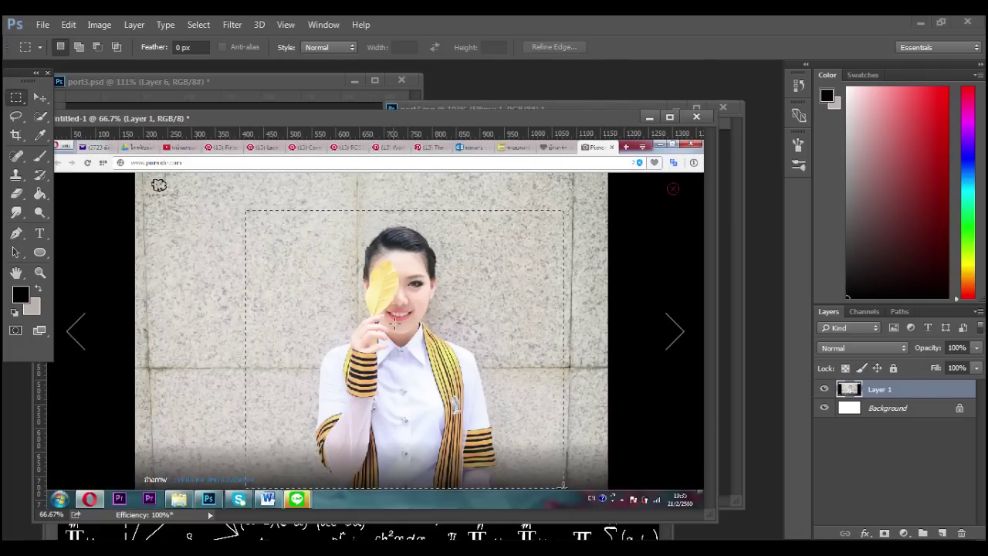
pyautogui.moveTo(561, 485); pyautogui.dragTo(567, 488)
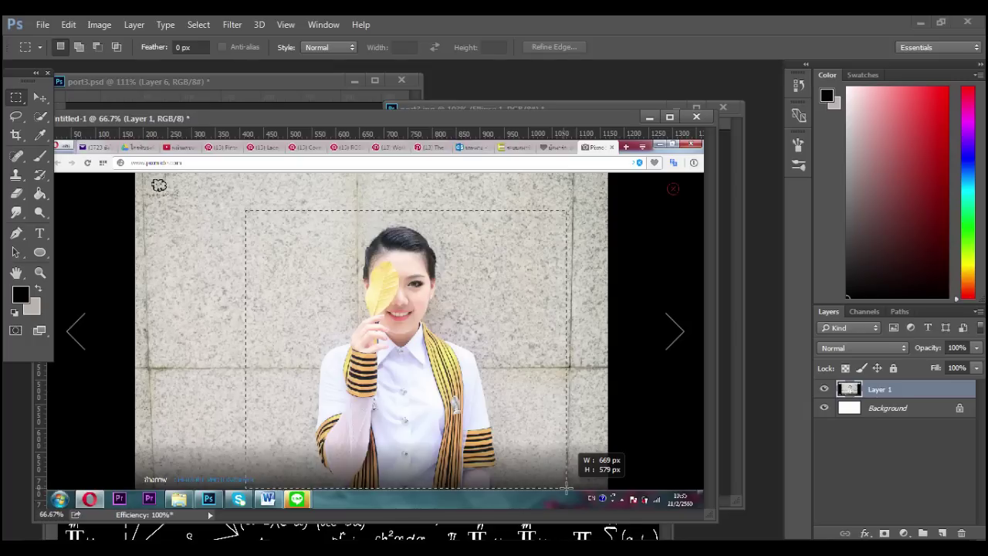
pyautogui.hotkey('ctrl', 'j')
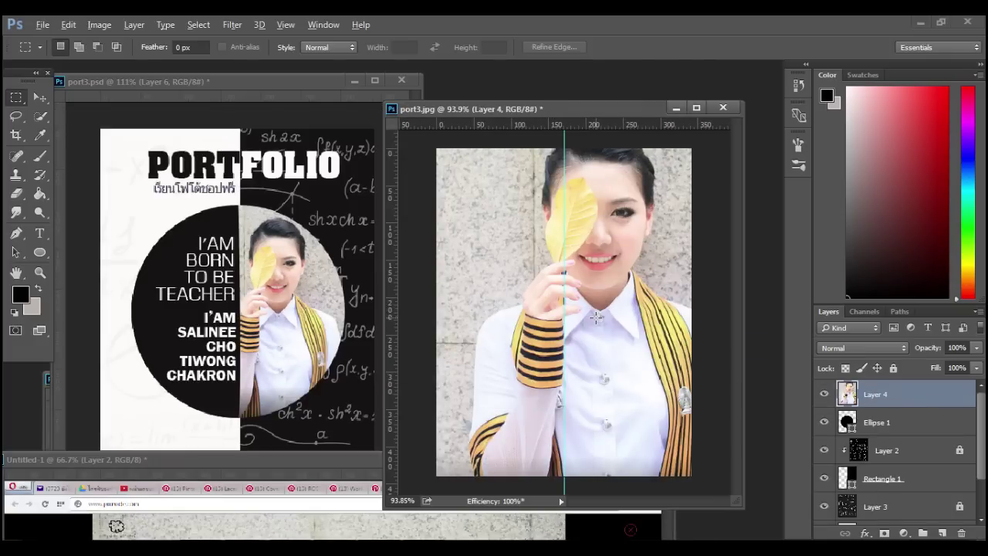
# Scale the portrait on Layer 4 down over the circle and clip it to Ellipse 1
pyautogui.hotkey('ctrl', 't')
pyautogui.moveTo(670, 238); pyautogui.dragTo(617, 266)
pyautogui.scroll(-3, 617, 266)
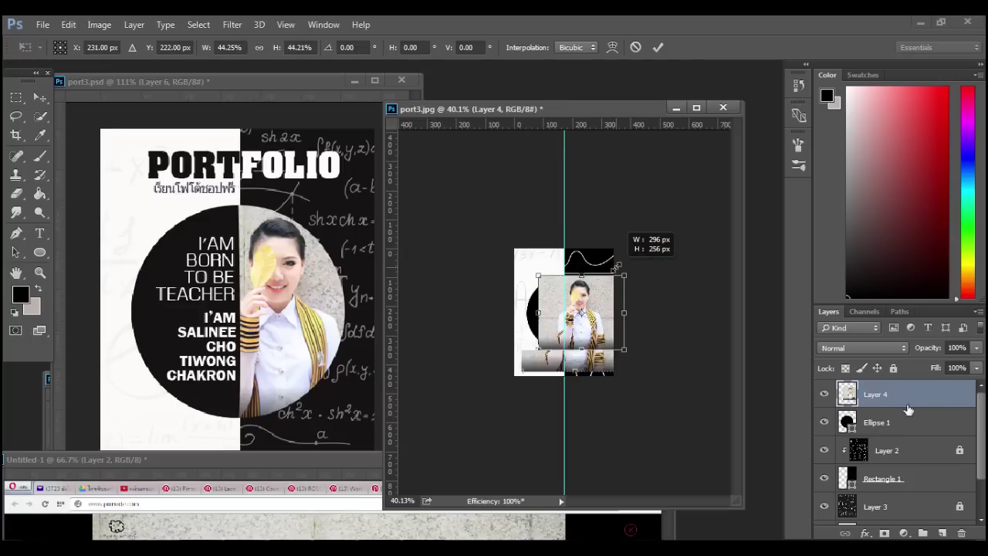
pyautogui.press('Return')
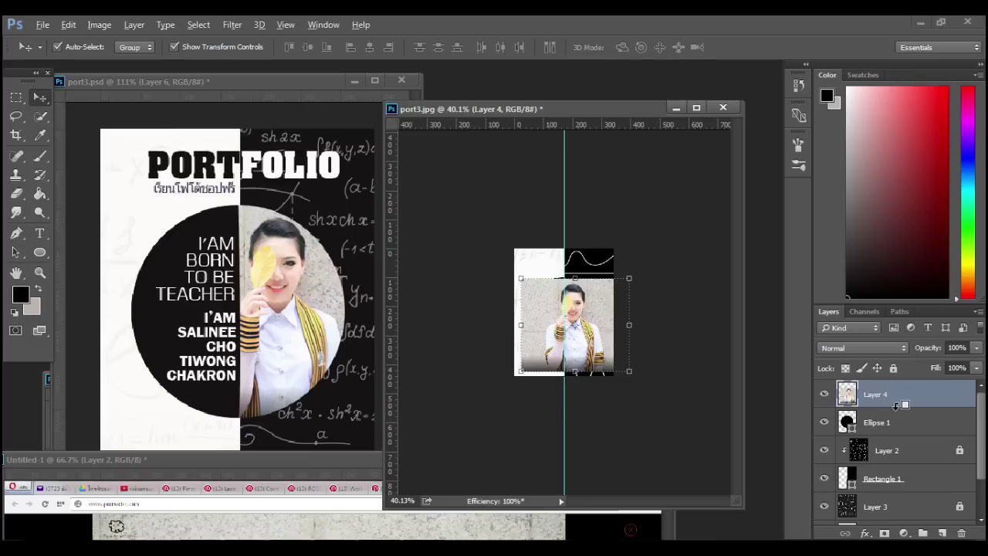
pyautogui.keyDown('alt'); pyautogui.click(905, 405); pyautogui.keyUp('alt')
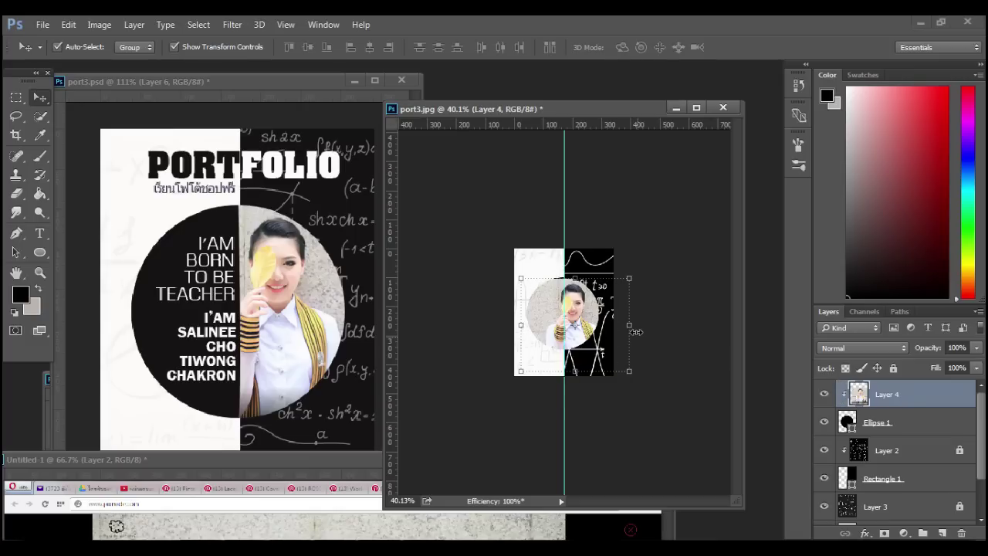
# Scale the clipped portrait to about 82.7% and shift it so the woman sits in the circle's right half
pyautogui.moveTo(637, 332); pyautogui.dragTo(590, 309)
pyautogui.click(659, 49)
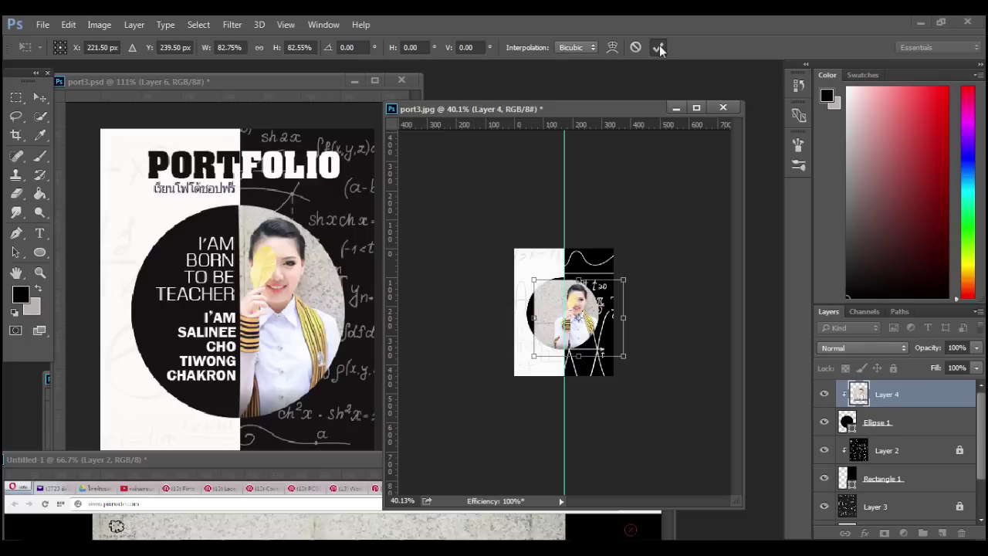
pyautogui.press('Return')
pyautogui.hotkey('ctrl', '0')
# Duplicate Ellipse 1 to the top of the layer stack above Layer 4, and hide Layer 4
pyautogui.click(869, 421)
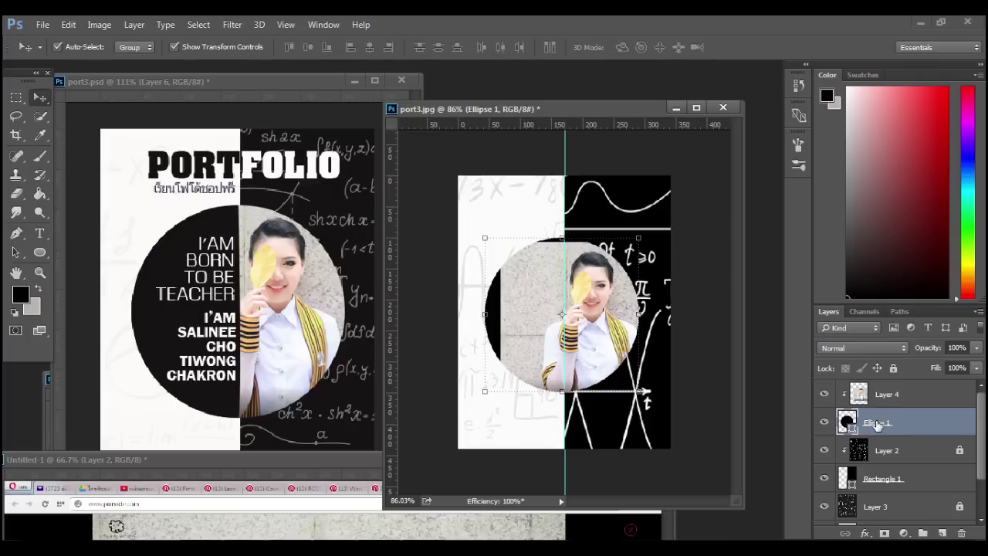
pyautogui.press('ctrl')
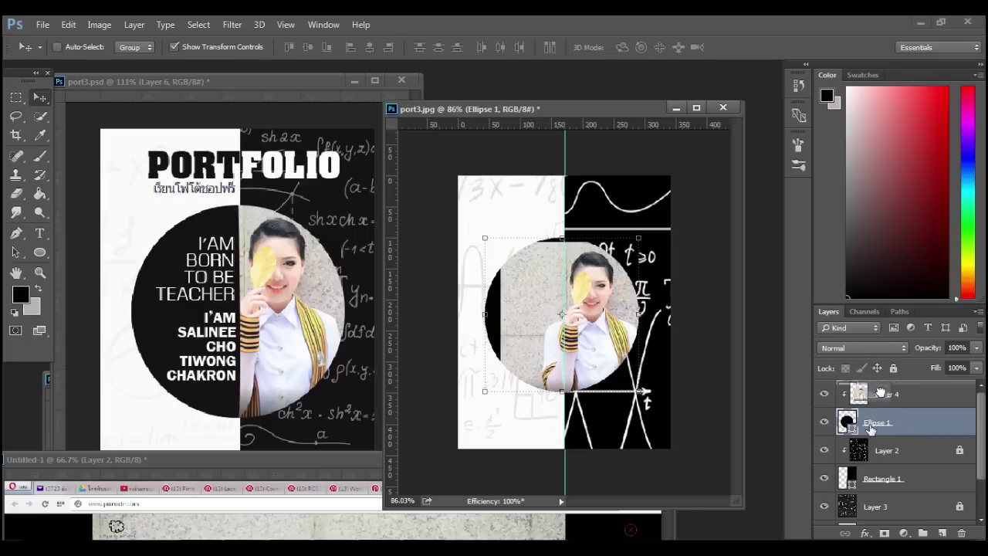
pyautogui.moveTo(871, 429); pyautogui.dragTo(888, 386)
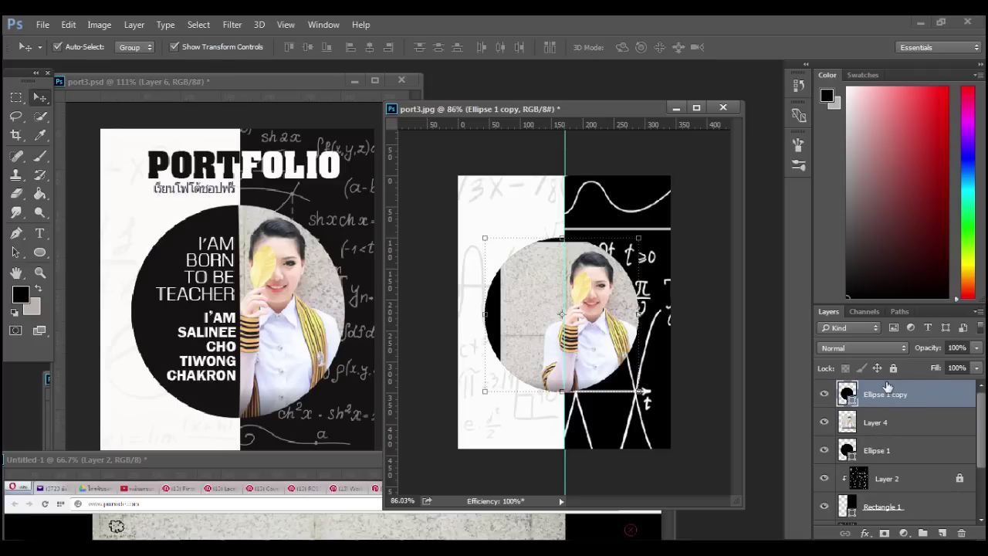
pyautogui.click(826, 424)
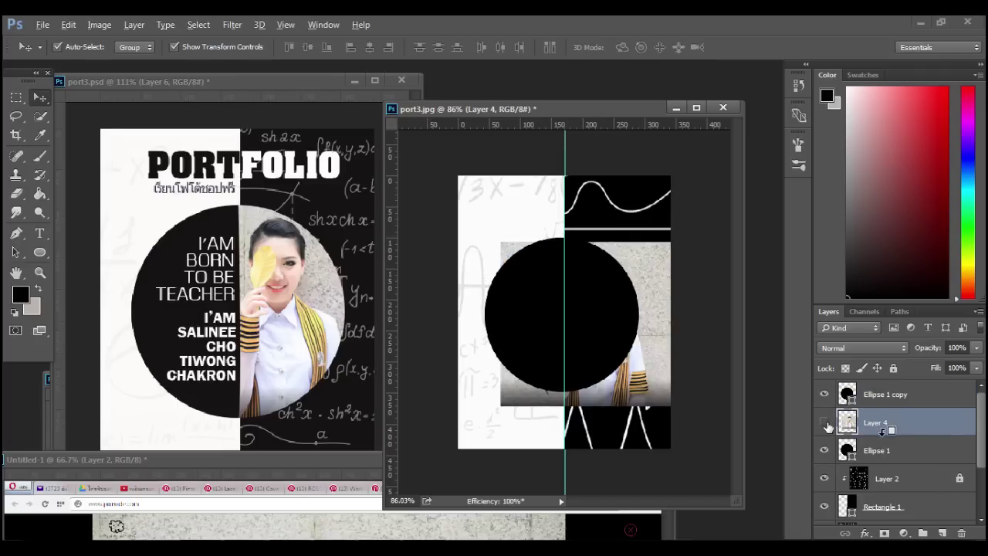
# Show Layer 4 again and clip it to the original Ellipse 1 beneath it
pyautogui.keyDown('alt'); pyautogui.click(868, 438); pyautogui.keyUp('alt')
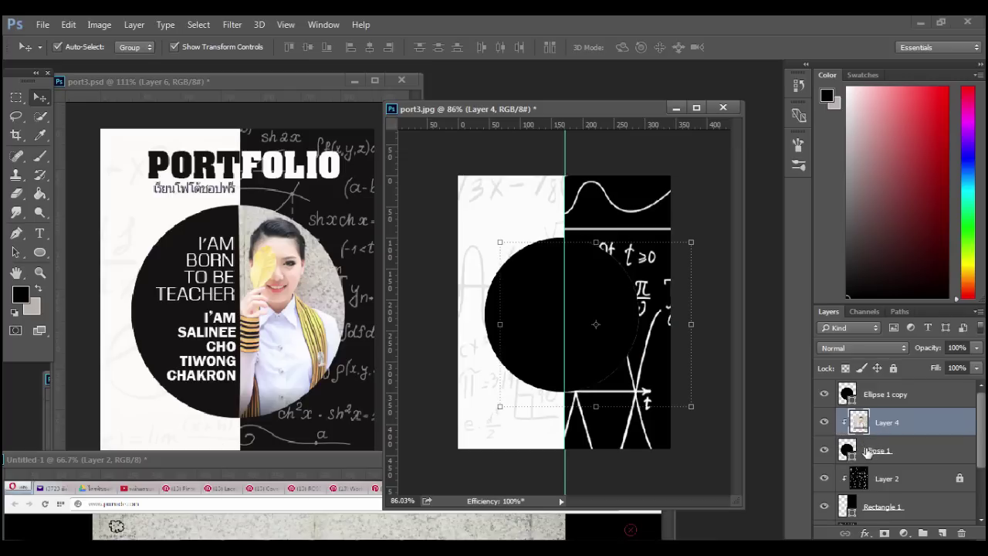
pyautogui.click(867, 394)
pyautogui.click(864, 422)
# Turn Ellipse 1 copy into a regular path and reshape it at its top and right anchor points with the Convert Point Tool
pyautogui.click(857, 394)
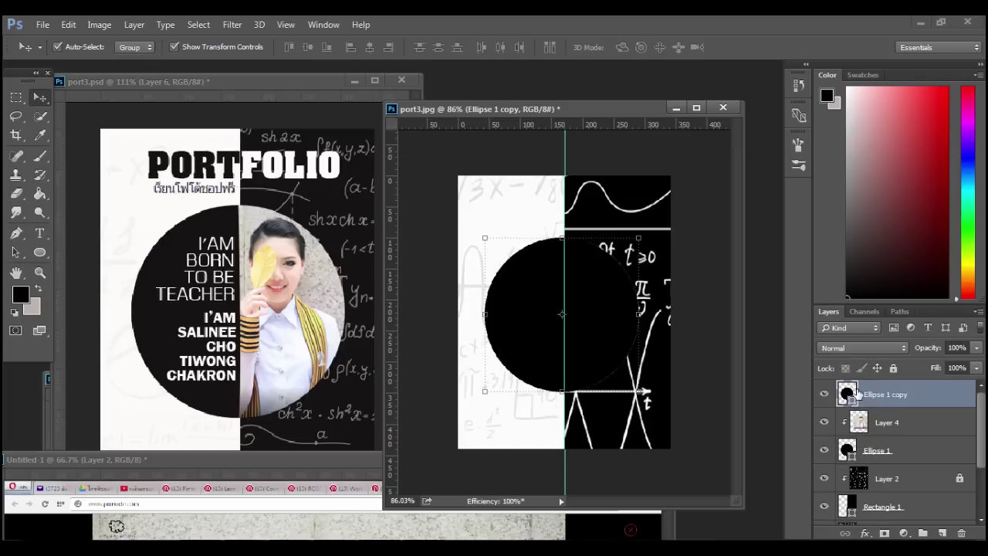
pyautogui.click(16, 232)
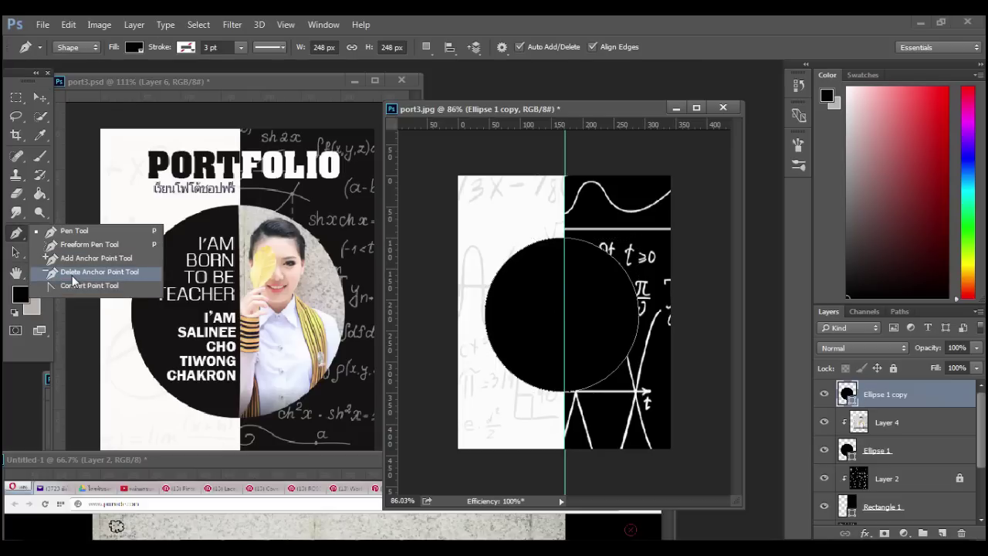
pyautogui.click(72, 275)
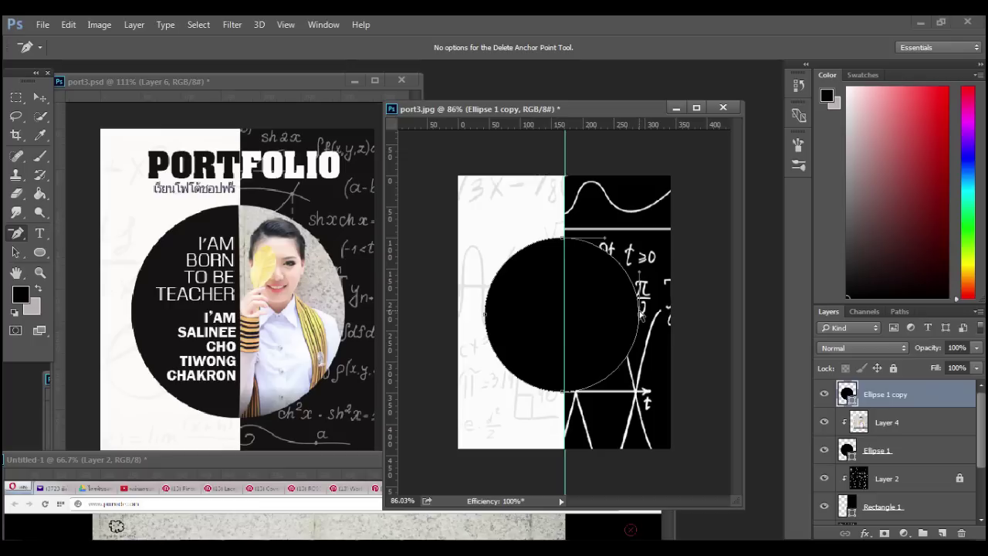
pyautogui.click(24, 241)
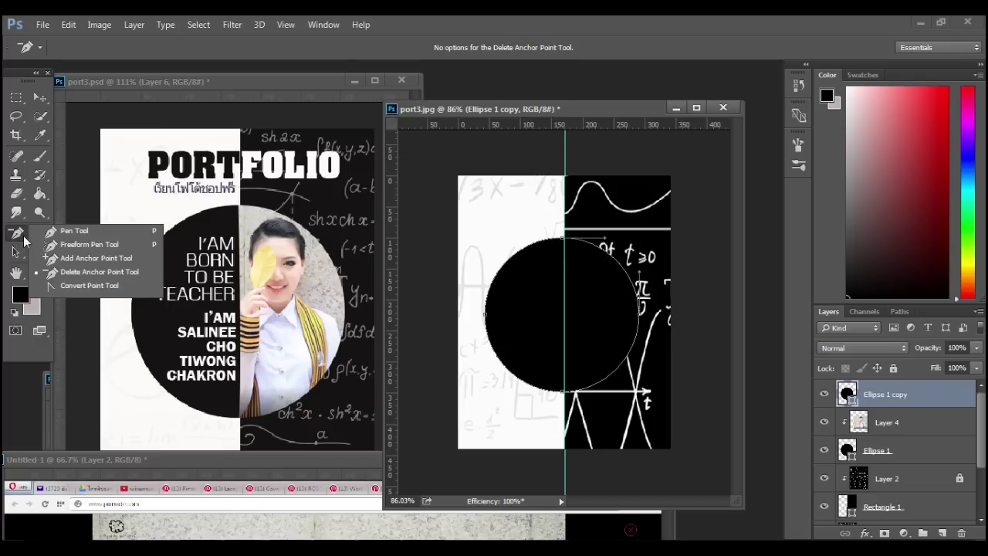
pyautogui.click(89, 286)
pyautogui.moveTo(565, 238); pyautogui.dragTo(610, 241)
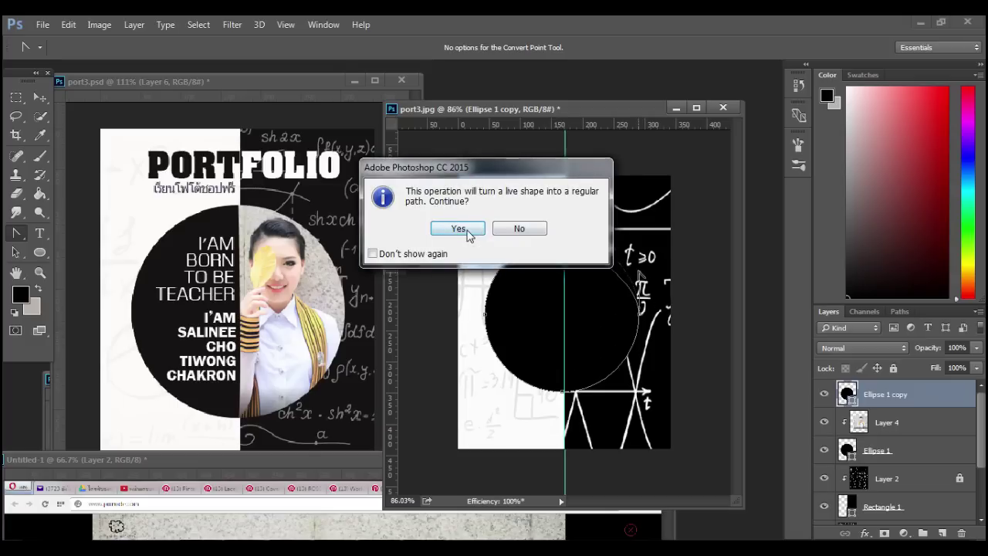
pyautogui.click(461, 229)
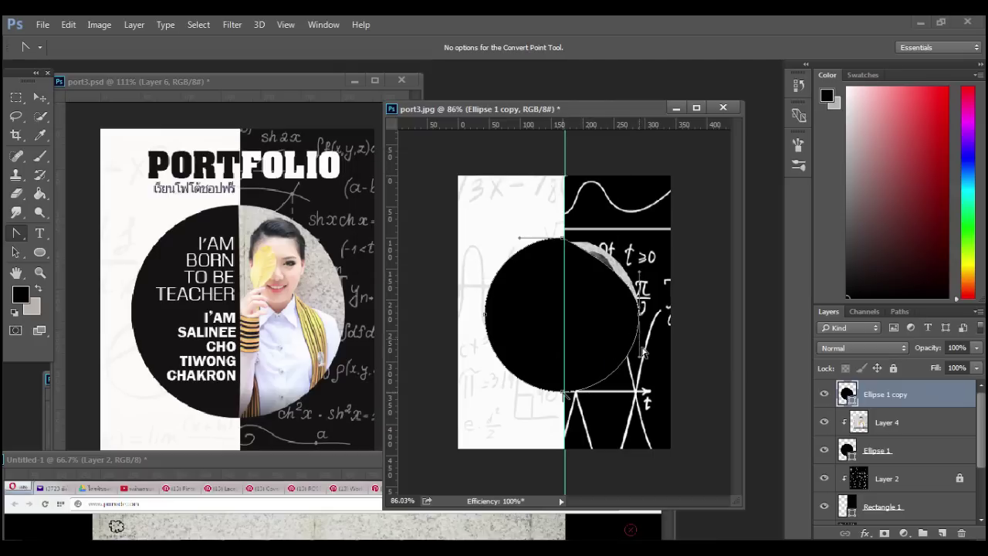
pyautogui.moveTo(640, 273); pyautogui.dragTo(626, 324)
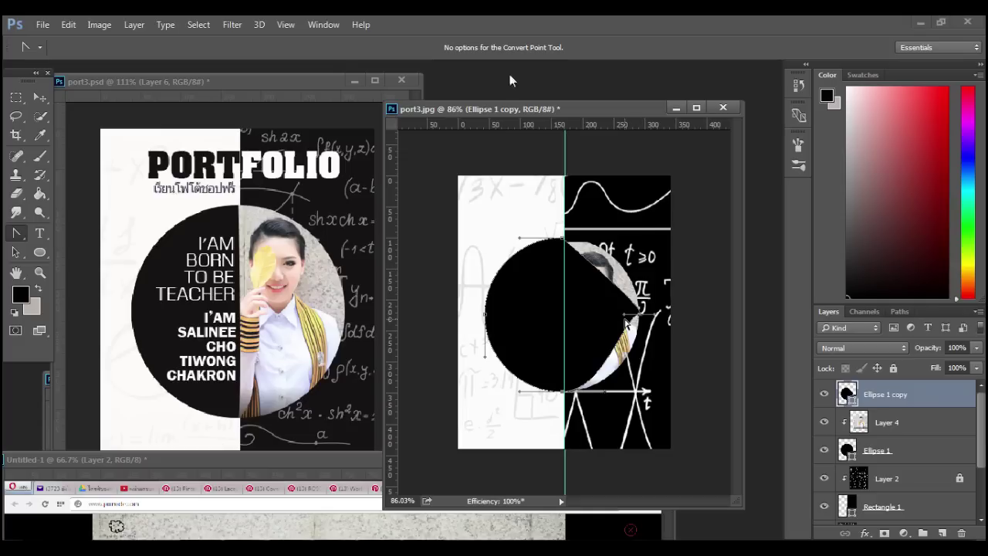
# Delete the right-hand anchor point of the Ellipse 1 copy path
pyautogui.rightClick(17, 234)
pyautogui.click(70, 272)
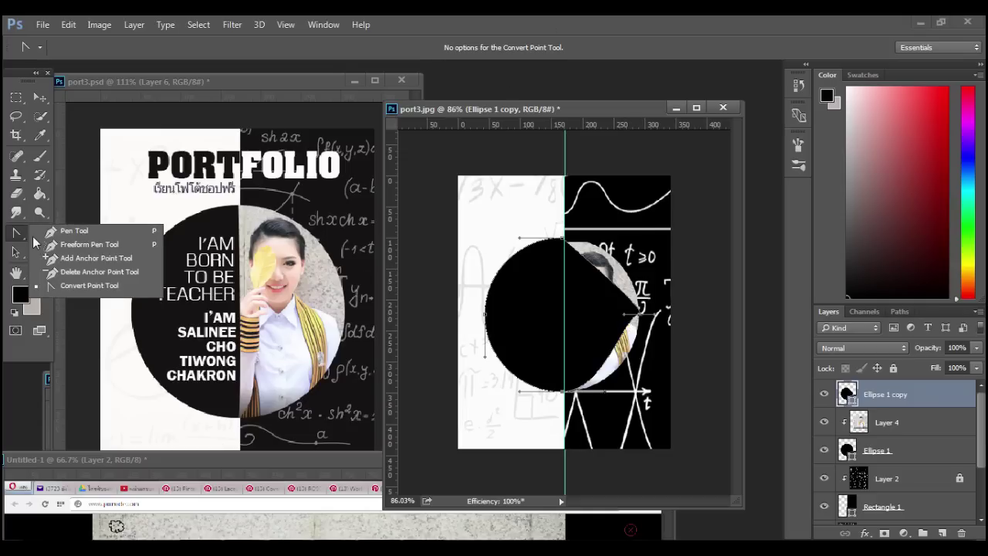
pyautogui.click(98, 272)
pyautogui.click(639, 313)
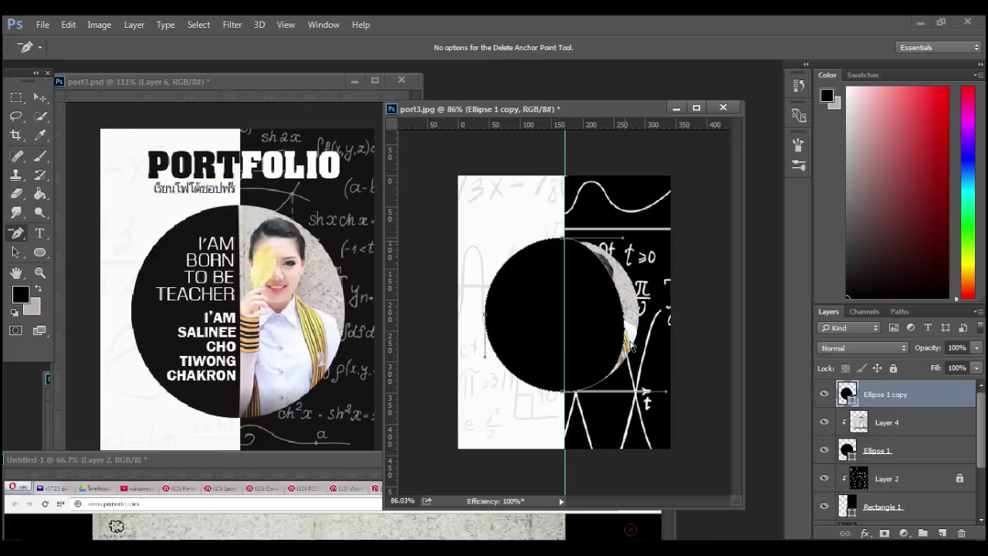
# Convert the top and bottom anchor points of Ellipse 1 copy so its right edge runs straight along the guide as a half circle
pyautogui.rightClick(16, 232)
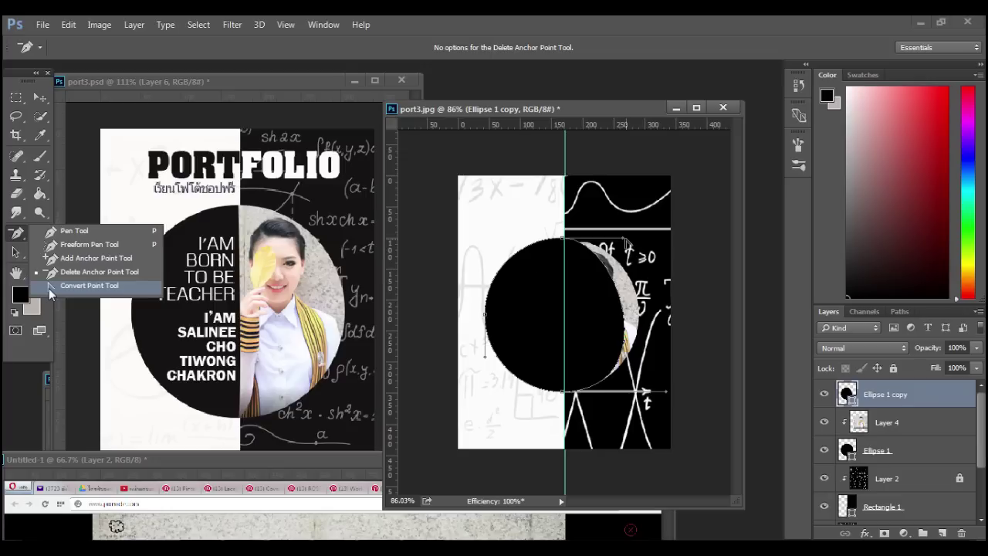
pyautogui.click(49, 288)
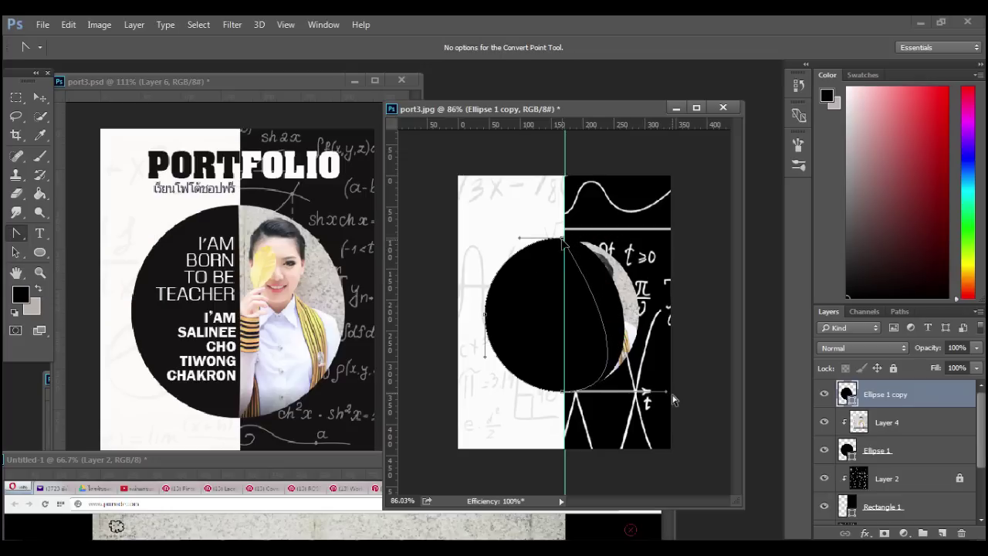
pyautogui.click(567, 388)
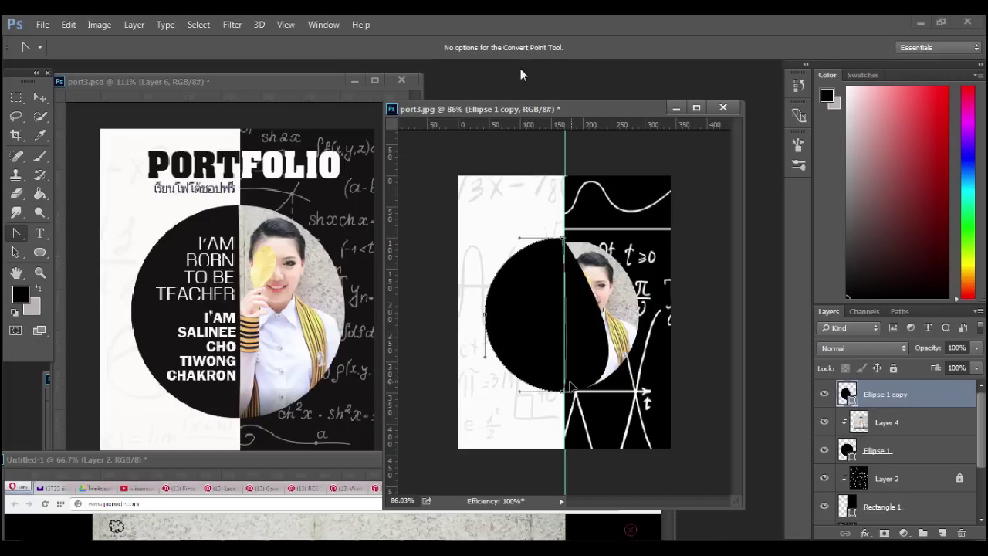
# Try shifting the portrait on Layer 4 slightly up and to the left inside the circle
pyautogui.click(42, 95)
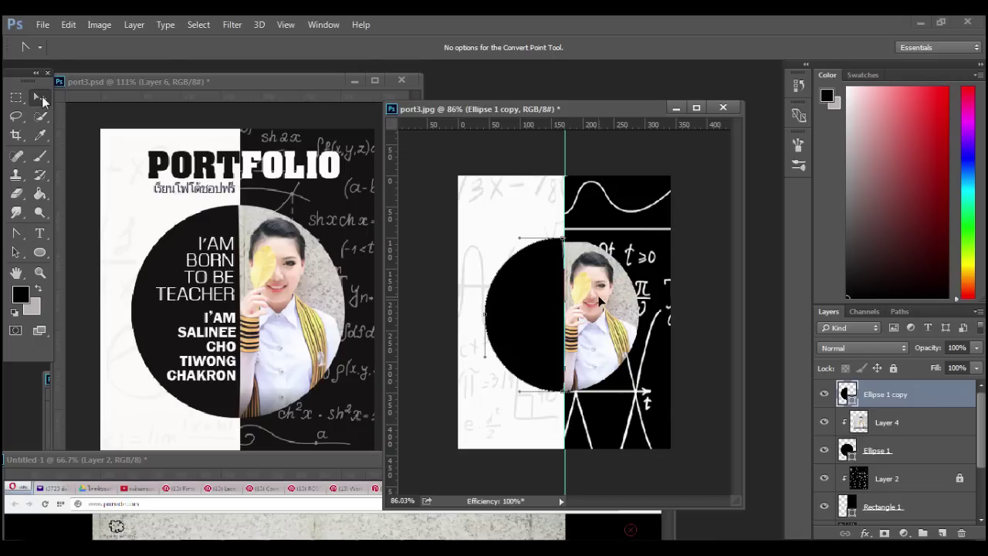
pyautogui.moveTo(598, 298); pyautogui.dragTo(600, 299)
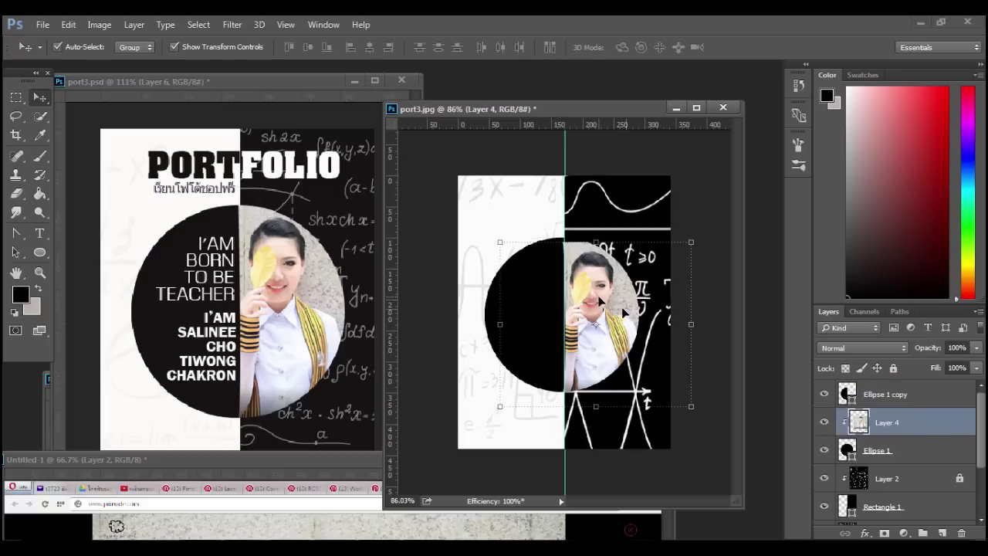
pyautogui.moveTo(642, 312); pyautogui.dragTo(618, 307)
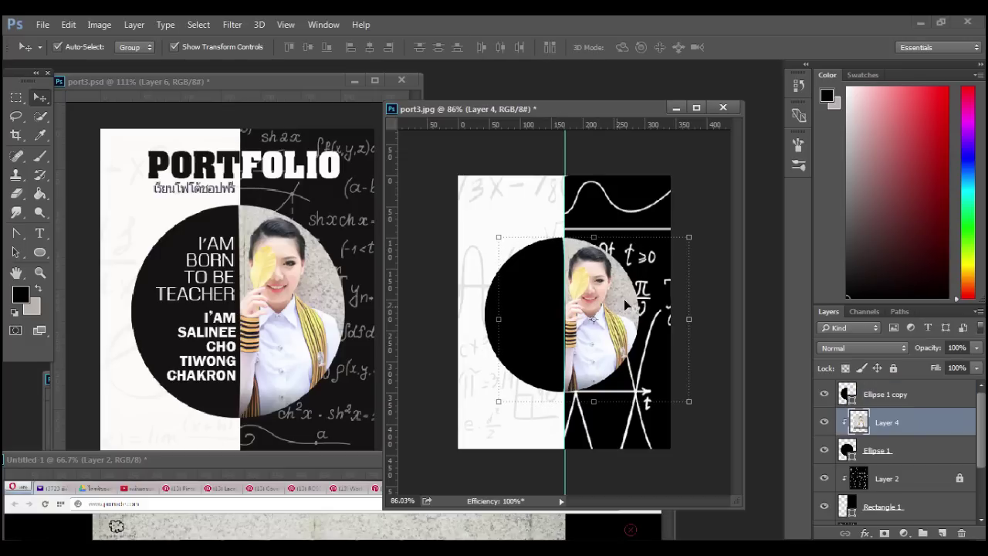
pyautogui.moveTo(706, 238); pyautogui.dragTo(705, 238)
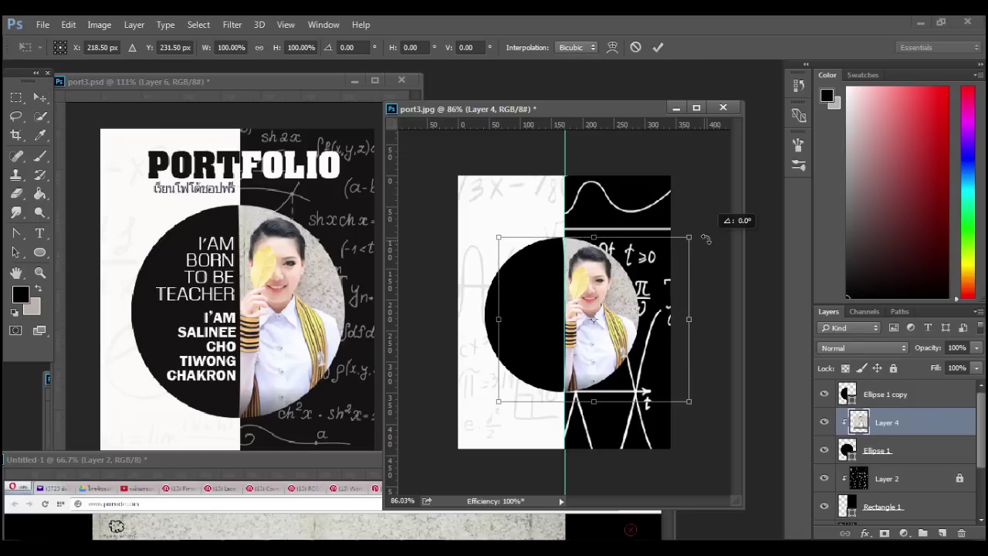
# Scale Ellipse 1 copy and Ellipse 1 together to 110.48% and nudge them to X 172 px, Y 231 px so they centre on the guide
pyautogui.click(896, 395)
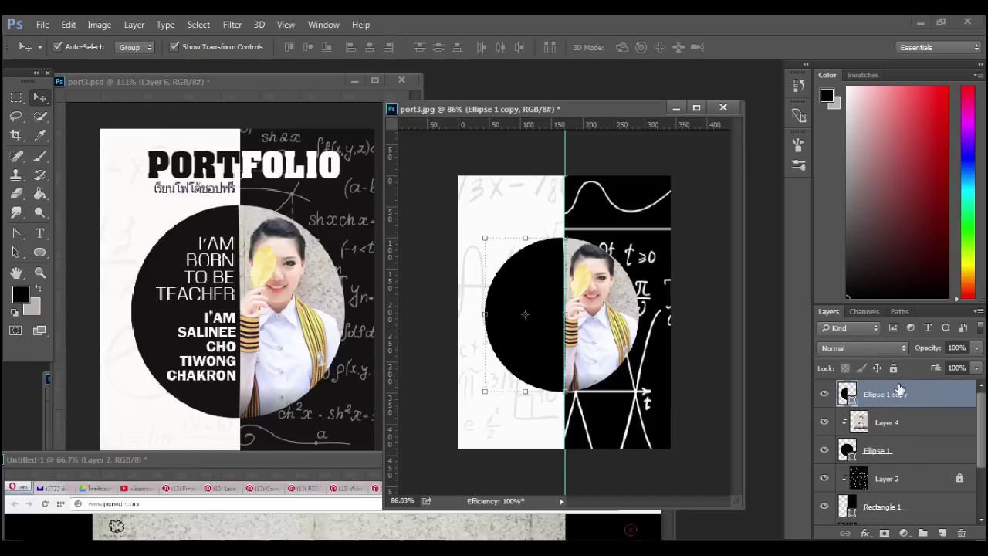
pyautogui.keyDown('ctrl'); pyautogui.click(896, 450); pyautogui.keyUp('ctrl')
pyautogui.click(640, 392)
pyautogui.press('Escape')
pyautogui.moveTo(640, 392); pyautogui.dragTo(653, 400)
pyautogui.press('Escape')
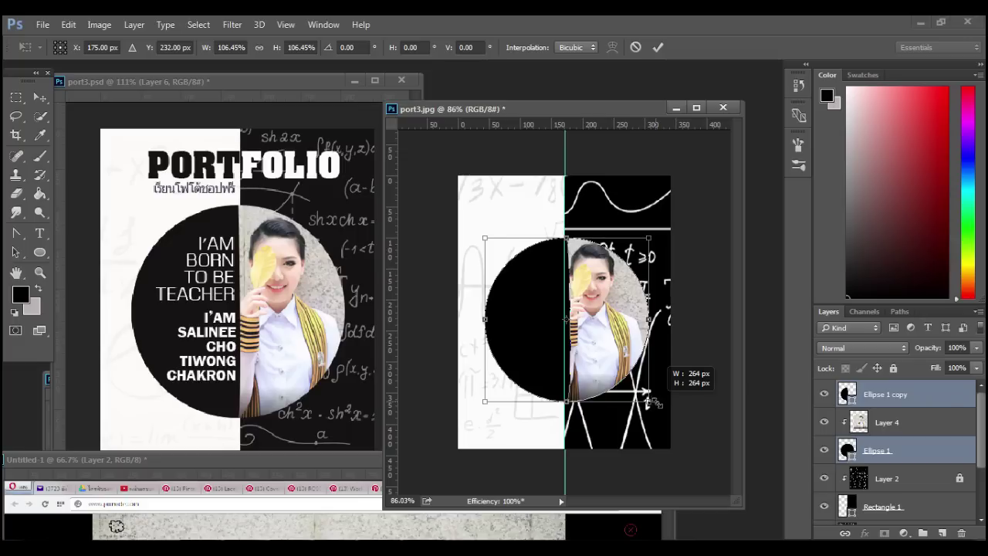
pyautogui.moveTo(654, 400); pyautogui.dragTo(656, 403)
pyautogui.moveTo(624, 369); pyautogui.dragTo(624, 369)
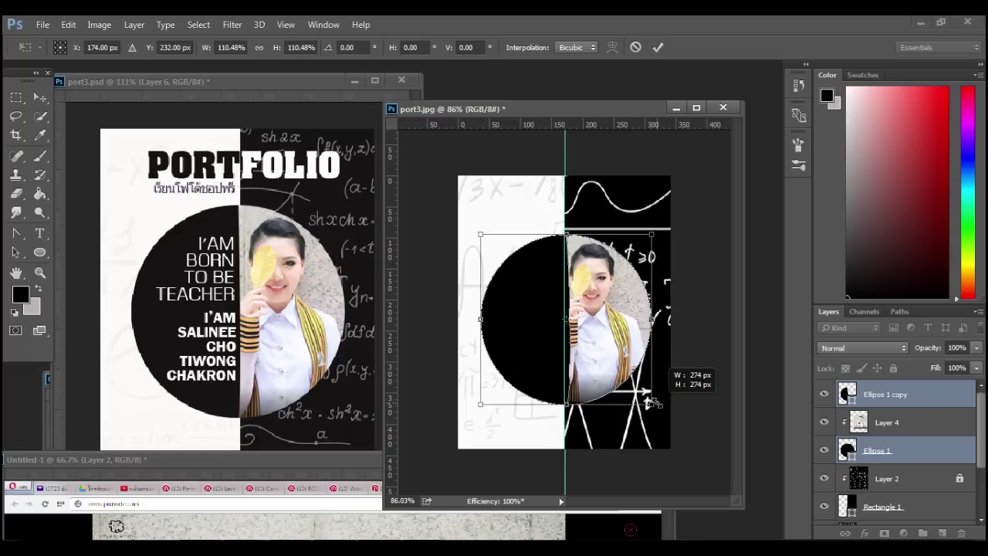
pyautogui.press('Left')
pyautogui.press('Left')
pyautogui.press('Up')
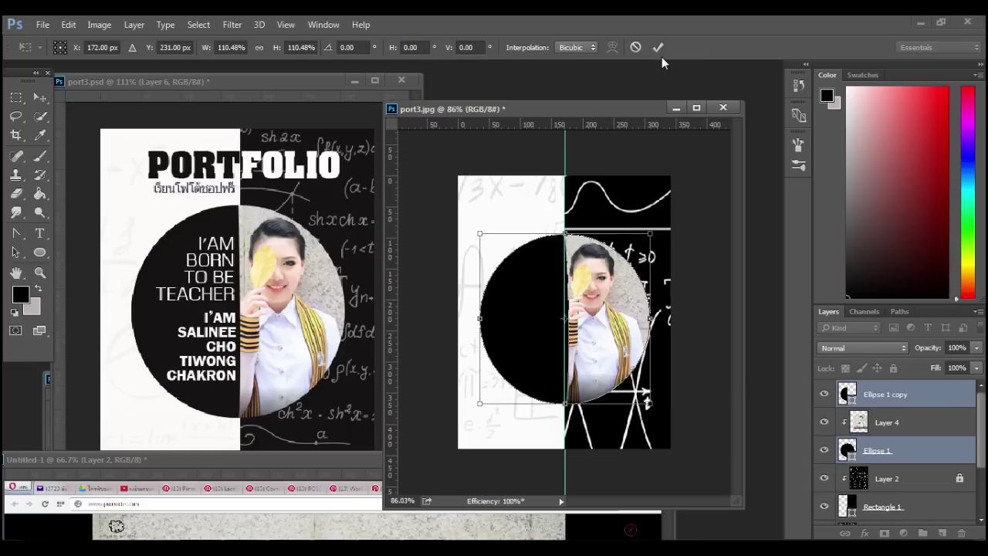
pyautogui.click(658, 48)
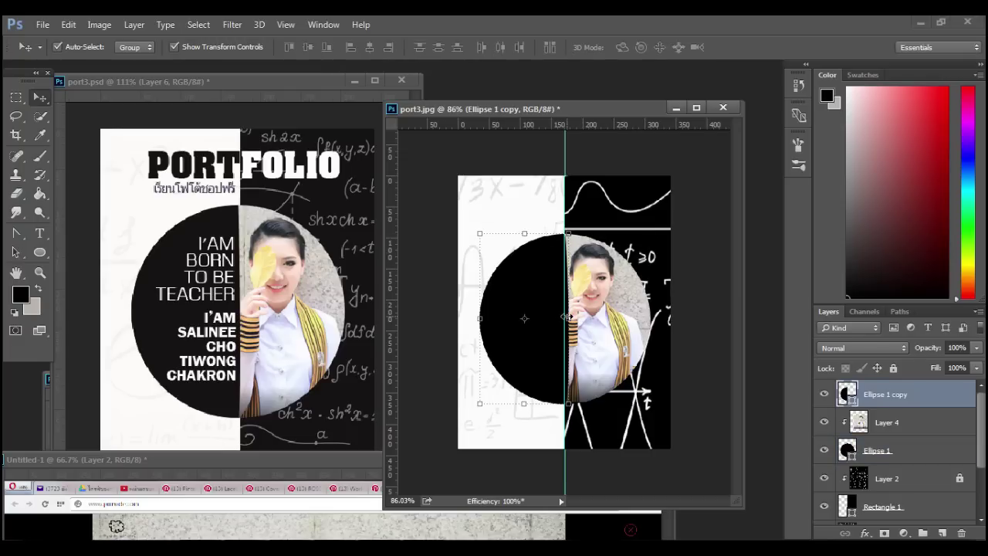
# Narrow the black half circle on Ellipse 1 copy to 95.62% width so its straight edge meets the guide
pyautogui.moveTo(567, 317); pyautogui.dragTo(563, 317)
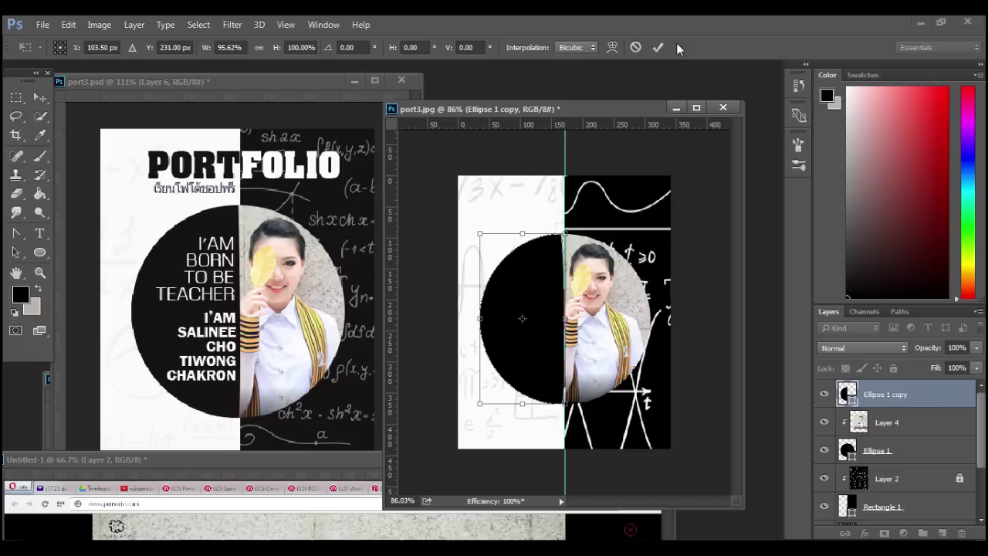
pyautogui.click(658, 48)
pyautogui.click(679, 173)
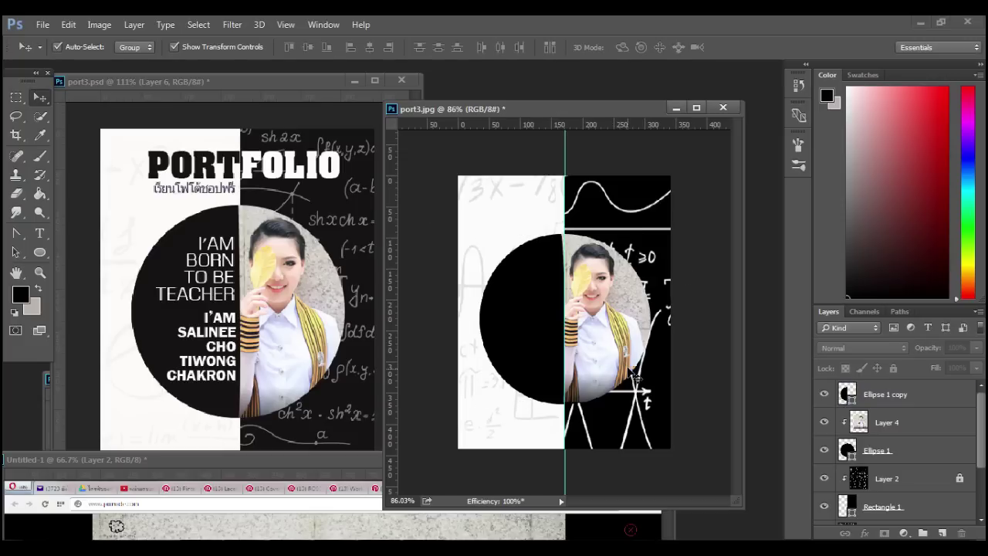
# Unlock Layer 2 and scale its formula texture over the black half to 58.11% width and 60.08% height
pyautogui.click(638, 234)
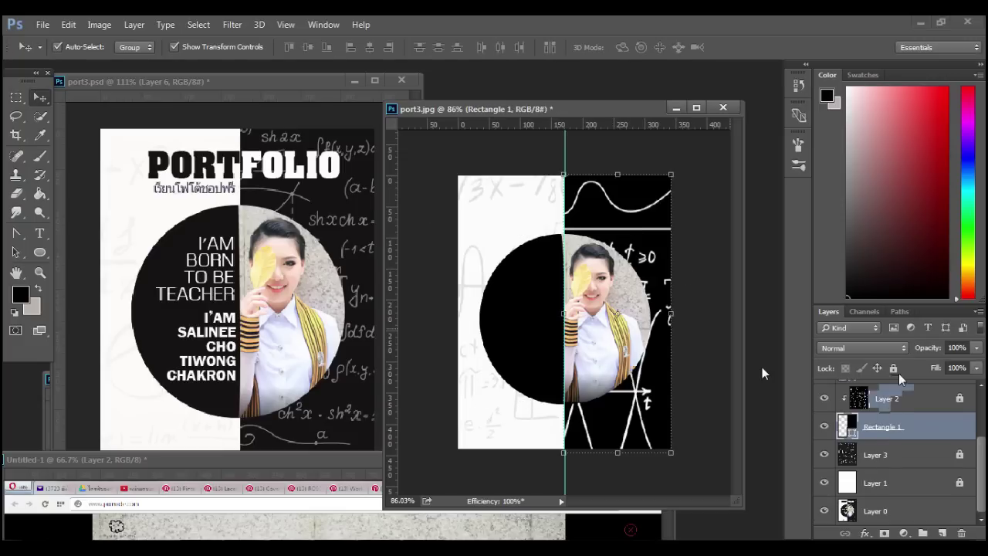
pyautogui.scroll(-4, 621, 220)
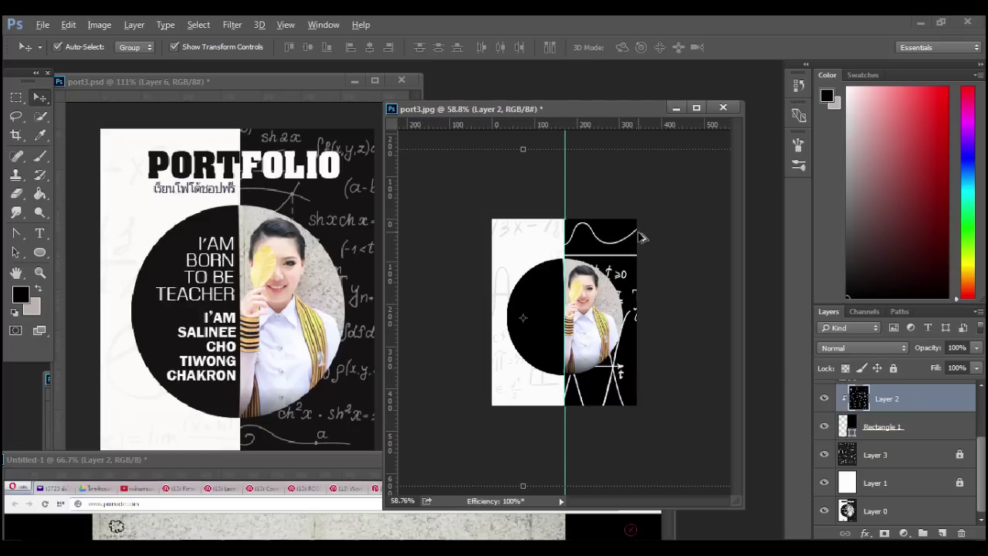
pyautogui.moveTo(523, 149)
pyautogui.mouseDown()
pyautogui.moveTo(525, 165)
pyautogui.moveTo(528, 143)
pyautogui.mouseUp()
pyautogui.scroll(-1, 549, 194)
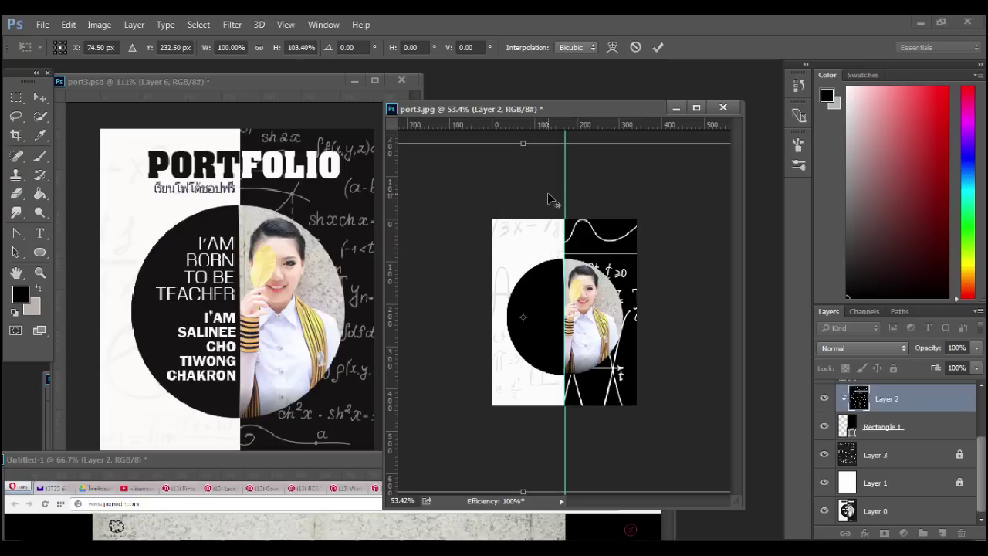
pyautogui.moveTo(687, 229); pyautogui.dragTo(628, 244)
pyautogui.hotkey('ctrl', '-')
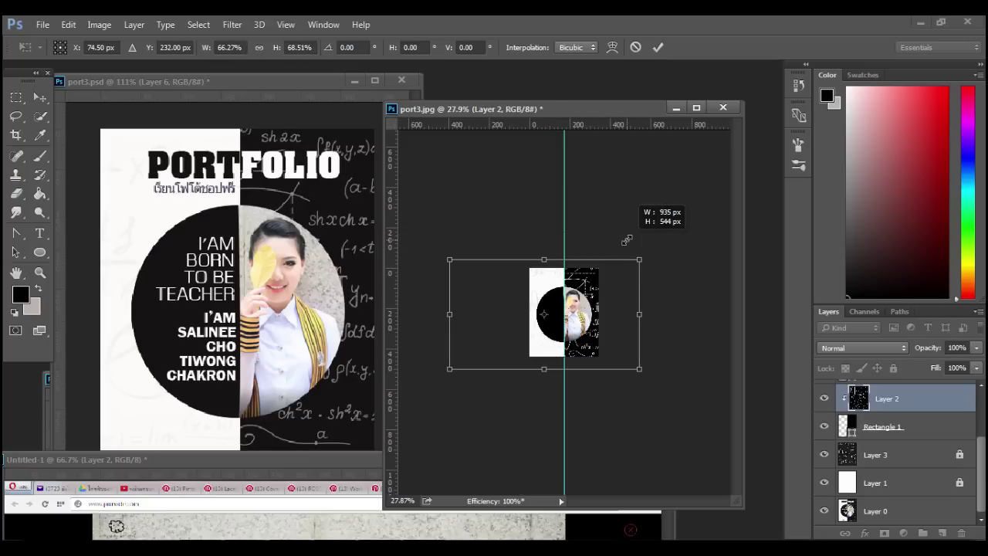
pyautogui.moveTo(627, 240); pyautogui.dragTo(616, 248)
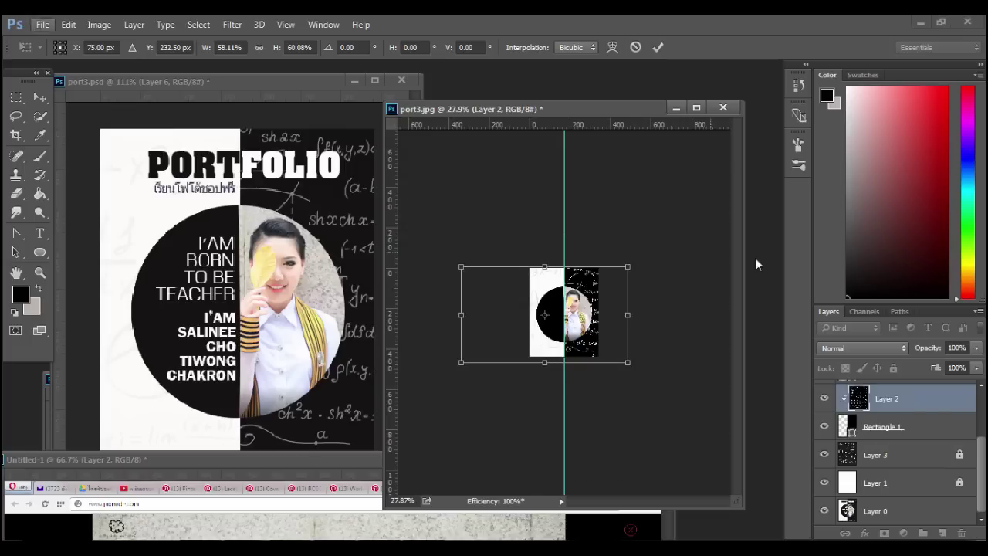
pyautogui.press('Return')
pyautogui.hotkey('ctrl', '0')
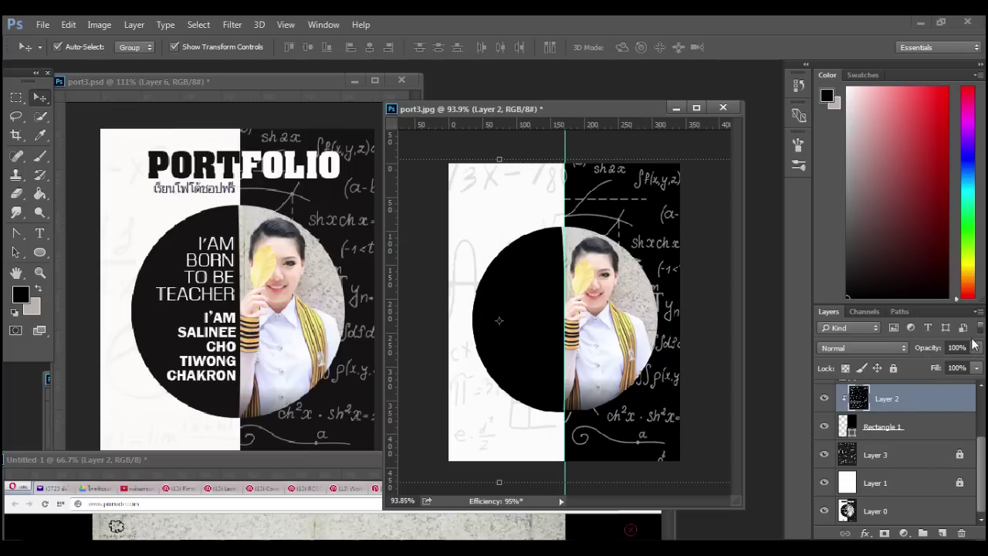
# Set the opacity of Layer 2 to 60%
pyautogui.moveTo(976, 348); pyautogui.dragTo(917, 379)
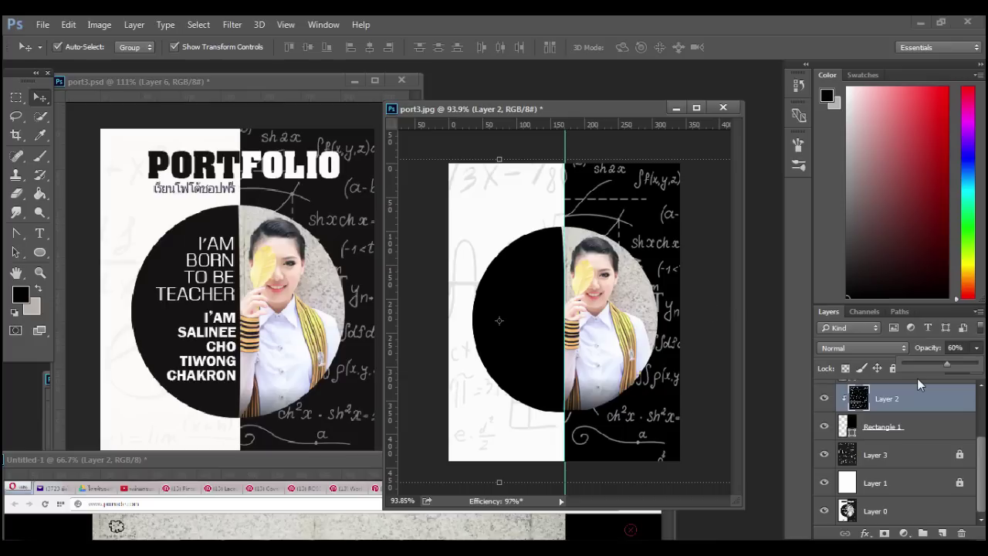
pyautogui.click(479, 255)
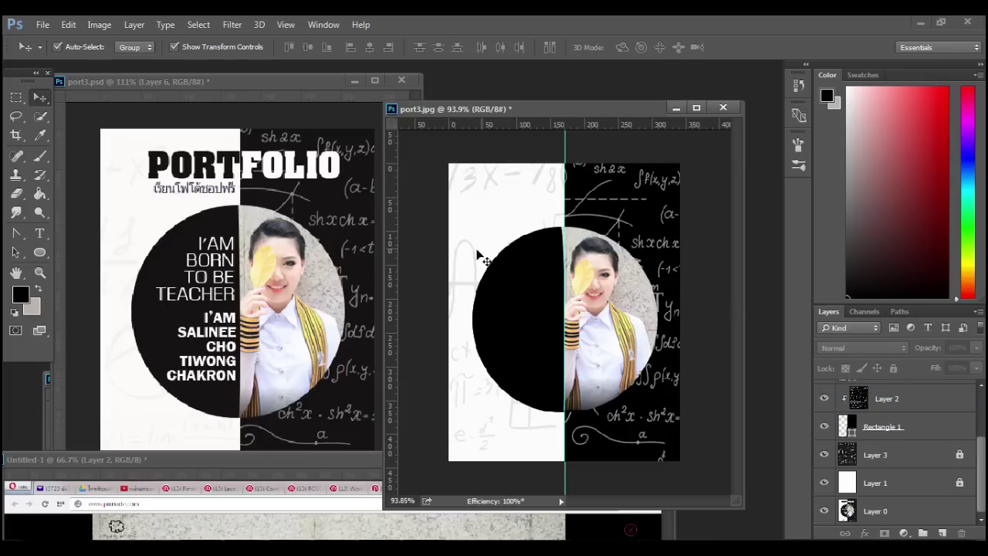
# Unlock Layer 3, scale its formula texture to about 89% and reposition it over the white half, with its opacity lowered to 13%
pyautogui.click(533, 270)
pyautogui.scroll(-3, 533, 270)
pyautogui.moveTo(465, 217); pyautogui.dragTo(502, 259)
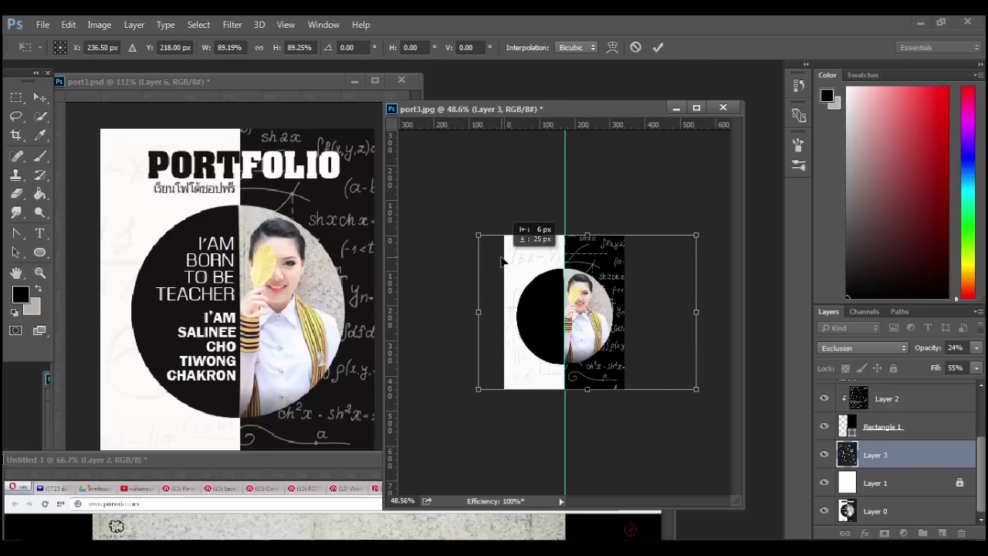
pyautogui.click(662, 47)
pyautogui.scroll(7, 703, 224)
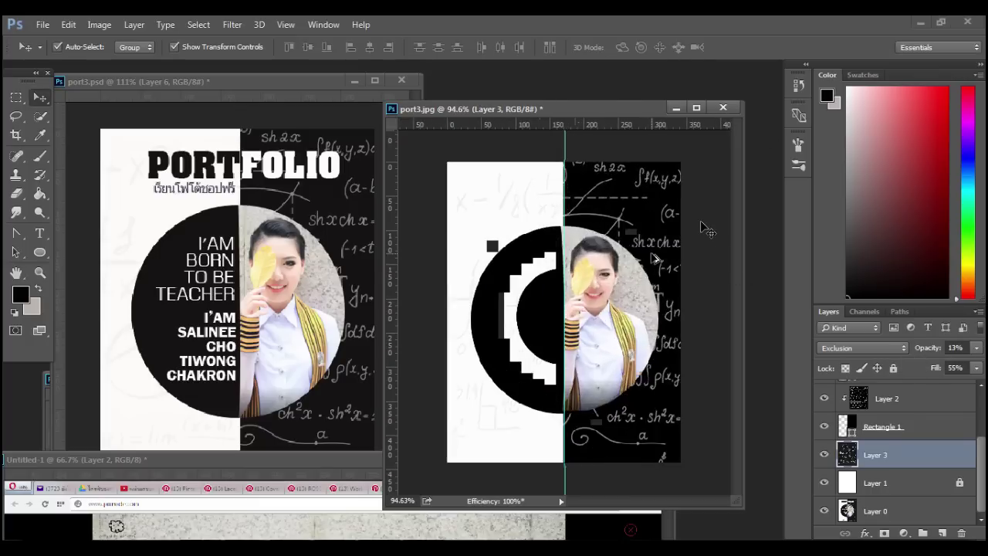
pyautogui.scroll(-3, 703, 227)
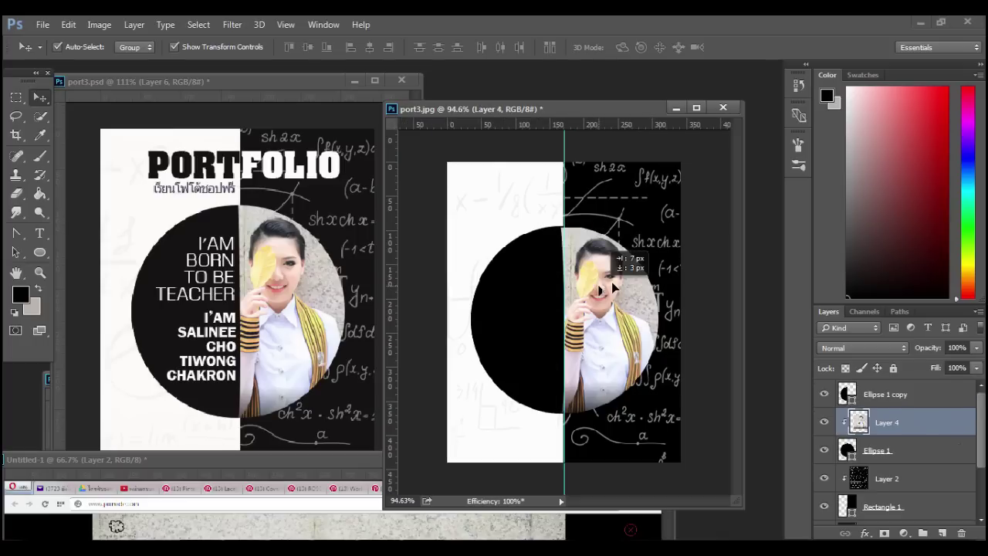
# Nudge the clipped portrait on Layer 4 about 7 px right and 3 px down inside the circle
pyautogui.moveTo(594, 284); pyautogui.dragTo(599, 285)
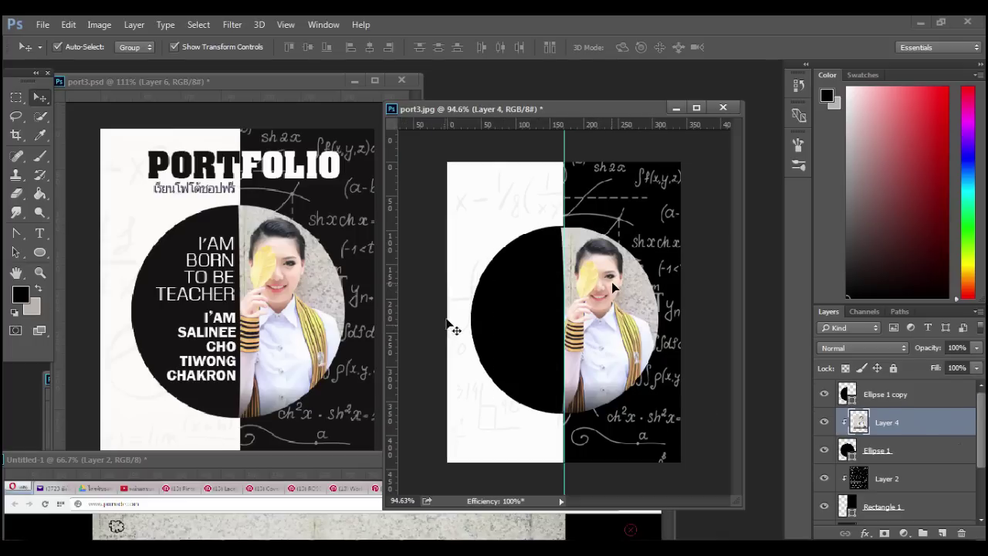
pyautogui.click(476, 250)
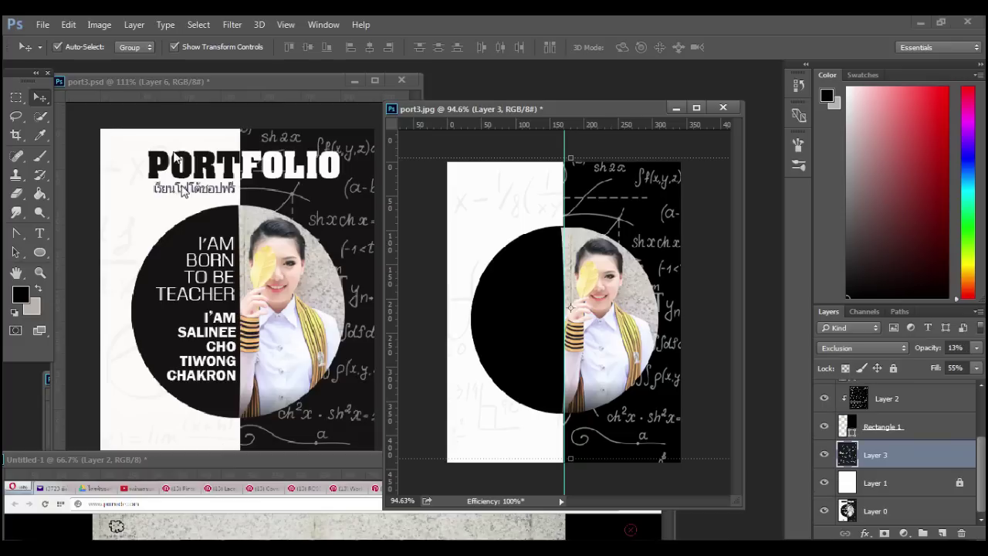
# Copy the PORTFOLIO title from port3.psd into port3.jpg, place it above all other layers and position it across the black-and-white divide above the circle
pyautogui.moveTo(174, 162); pyautogui.dragTo(499, 181)
pyautogui.moveTo(949, 431); pyautogui.dragTo(933, 375)
pyautogui.moveTo(948, 430); pyautogui.dragTo(934, 375)
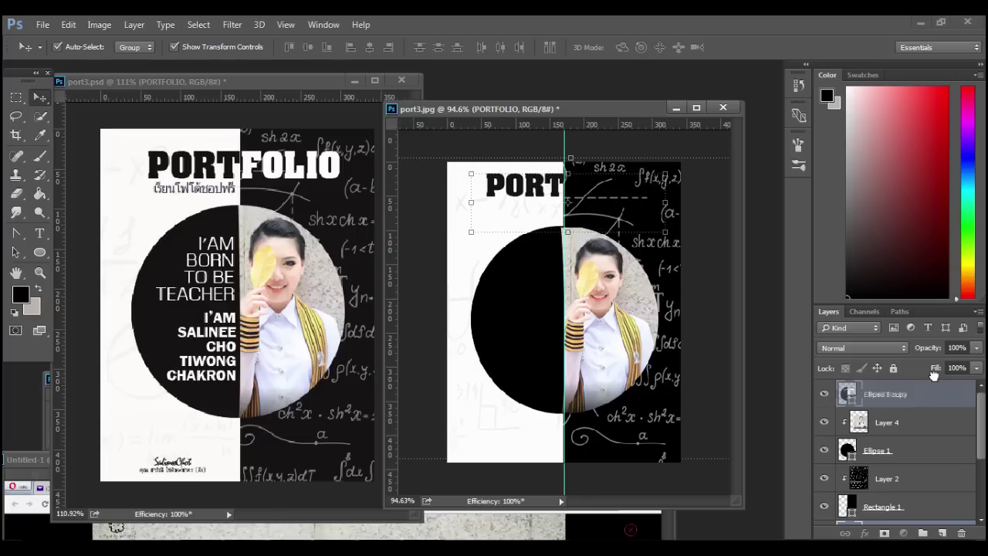
pyautogui.moveTo(552, 184); pyautogui.dragTo(547, 187)
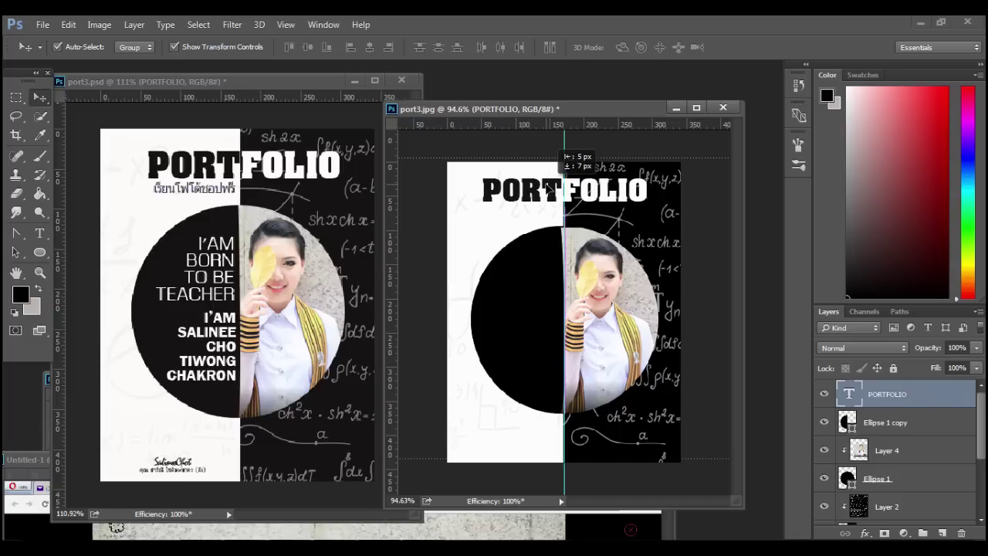
# Copy the Thai subtitle เรียนโฟโต้ชอปฟรี from port3.psd and place it directly under the PORT half of the title in port3.jpg
pyautogui.moveTo(226, 193); pyautogui.dragTo(207, 193)
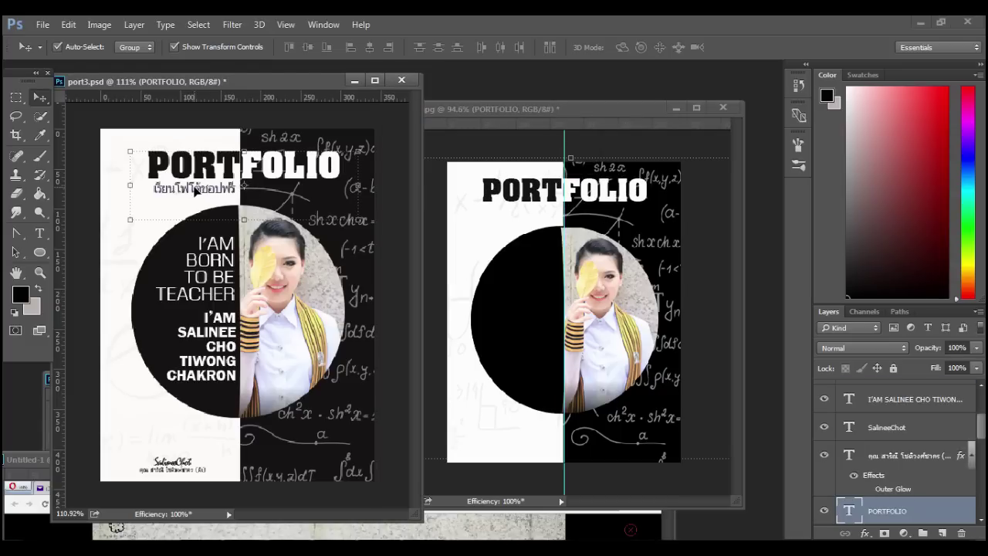
pyautogui.moveTo(195, 192); pyautogui.dragTo(467, 199)
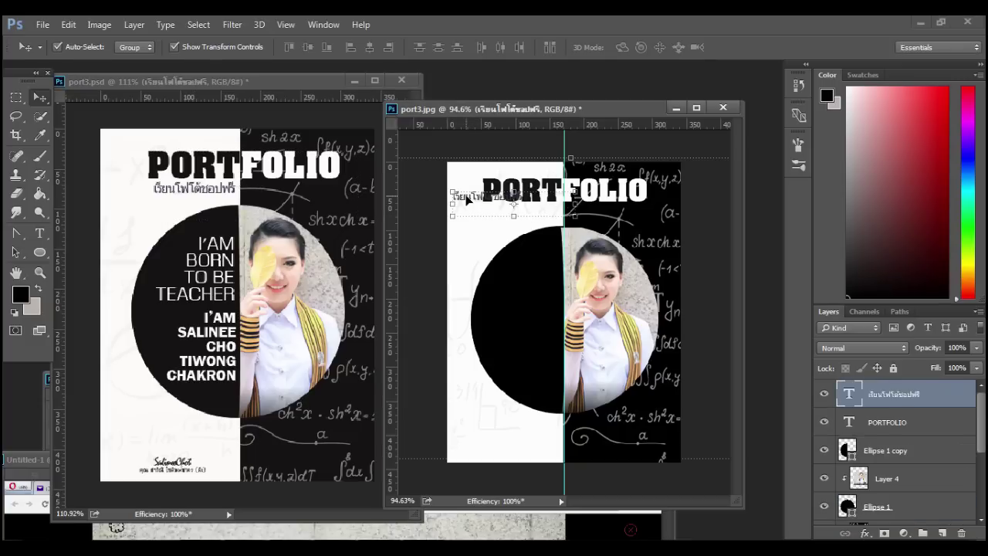
pyautogui.moveTo(466, 199); pyautogui.dragTo(501, 211)
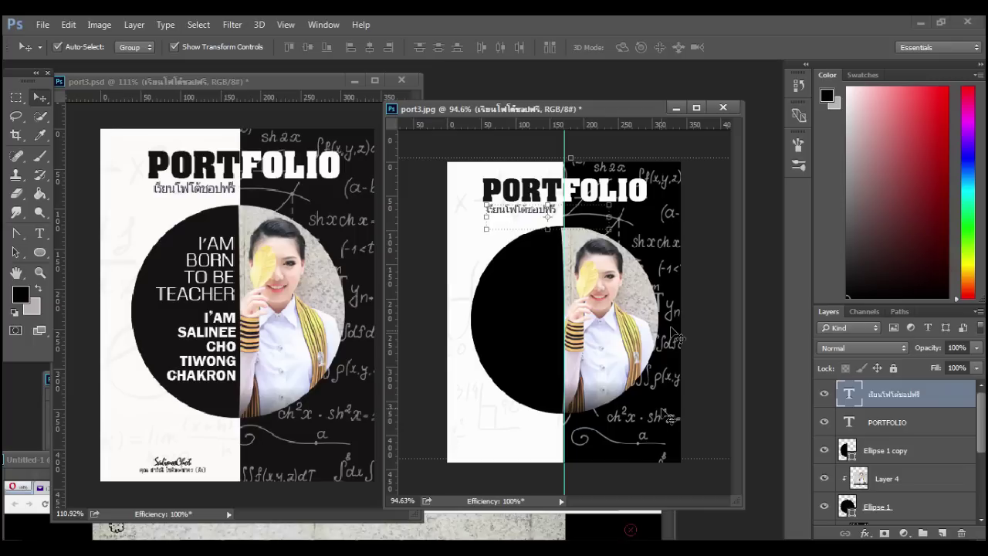
# Copy the signature and the Thai name line together from port3.psd to the bottom of the white half in port3.jpg
pyautogui.click(185, 462)
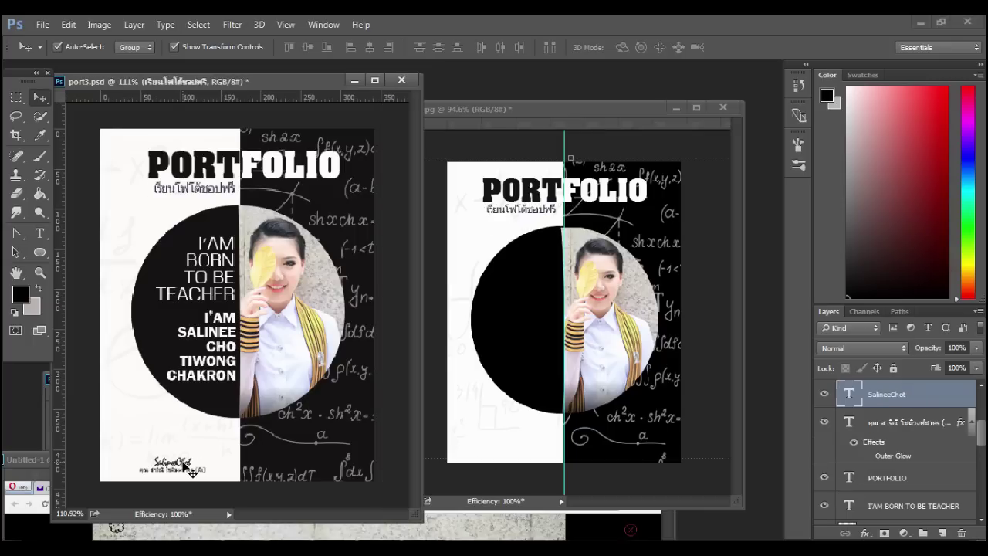
pyautogui.keyDown('shift'); pyautogui.click(904, 424); pyautogui.keyUp('shift')
pyautogui.moveTo(907, 423); pyautogui.dragTo(510, 444)
pyautogui.moveTo(193, 473); pyautogui.dragTo(527, 435)
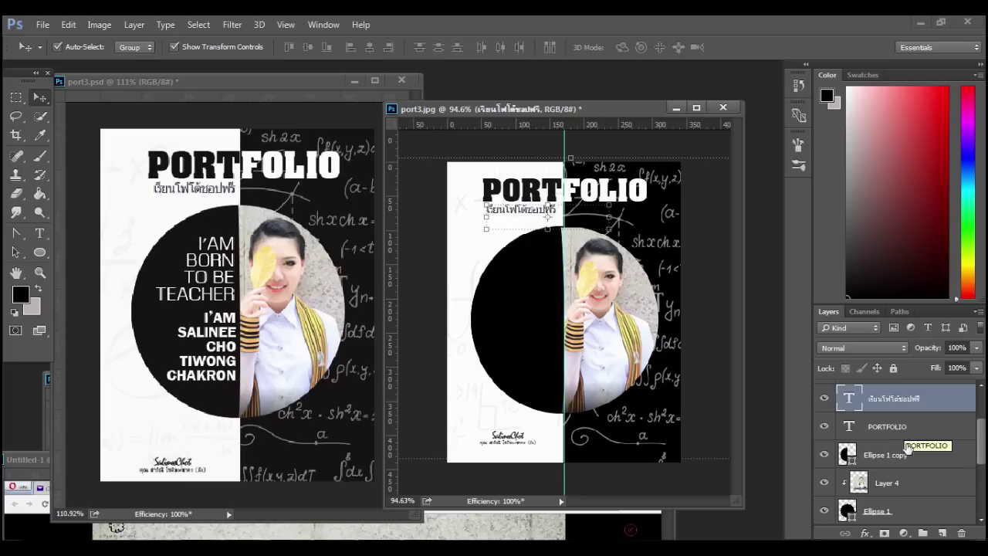
# Select the signature and Thai name line layers in port3.jpg and shift both slightly lower on the white half
pyautogui.scroll(-3, 905, 429)
pyautogui.click(903, 428)
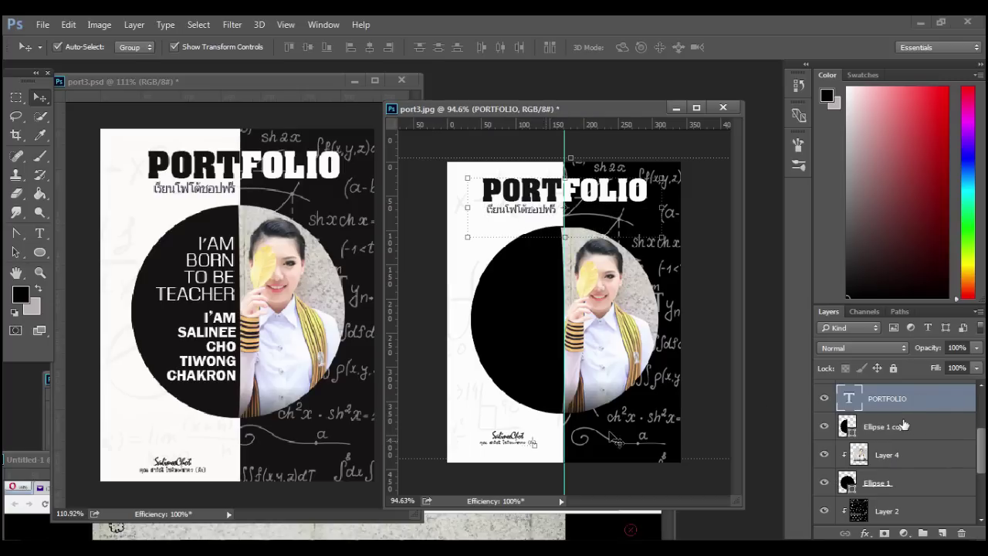
pyautogui.scroll(3, 888, 423)
pyautogui.click(866, 419)
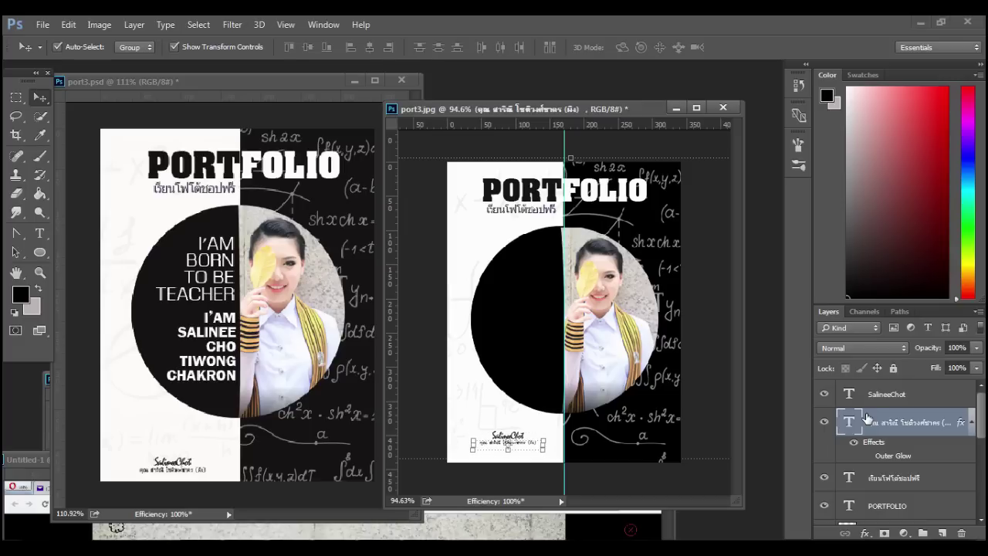
pyautogui.keyDown('shift'); pyautogui.click(895, 395); pyautogui.keyUp('shift')
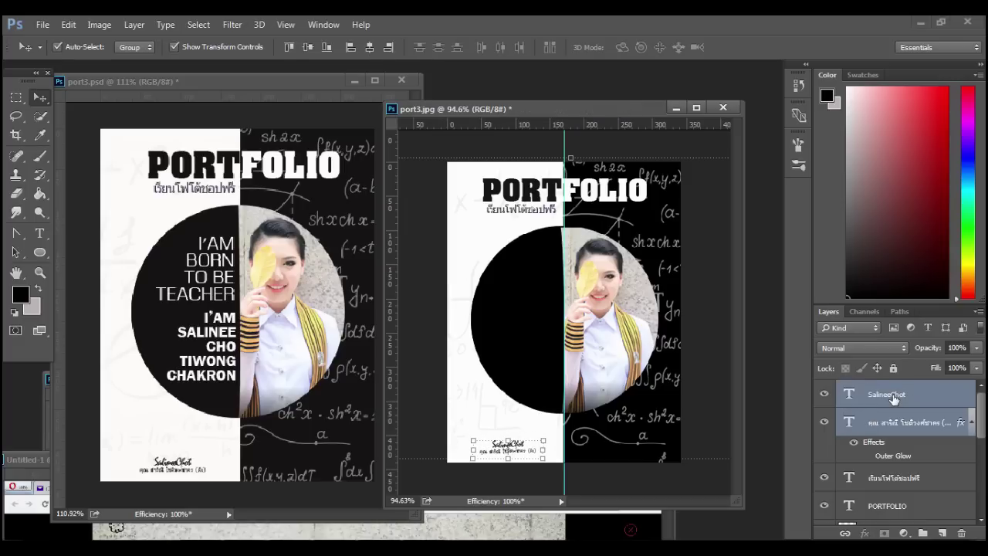
# Copy the I'AM BORN TO BE TEACHER text from port3.psd into the upper part of the black half circle, close to the guide
pyautogui.click(209, 258)
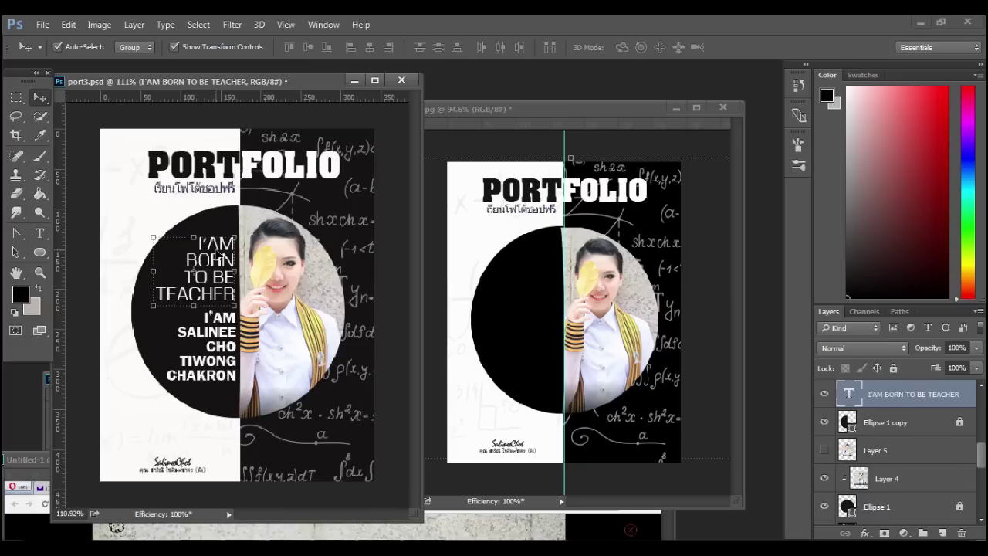
pyautogui.moveTo(543, 284); pyautogui.dragTo(538, 276)
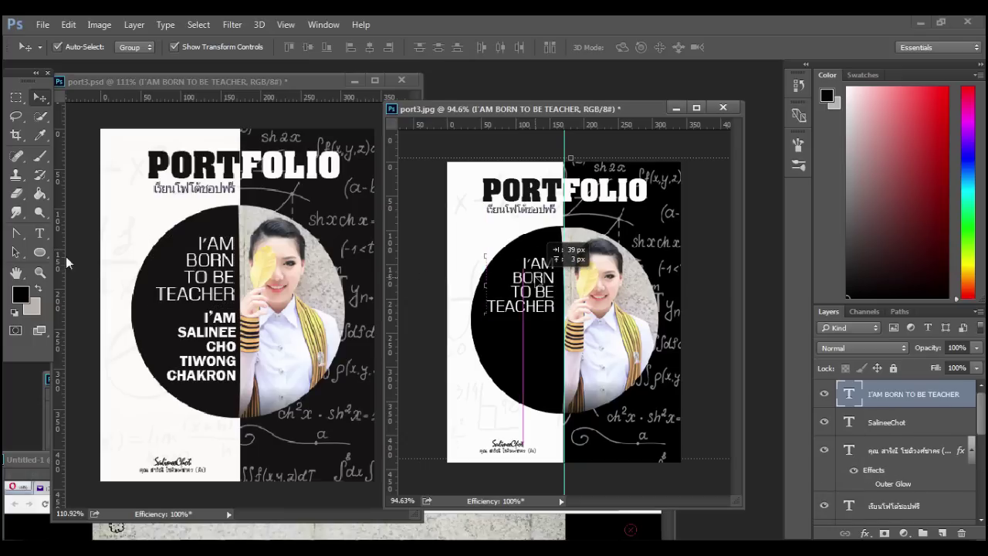
pyautogui.moveTo(553, 313); pyautogui.dragTo(551, 309)
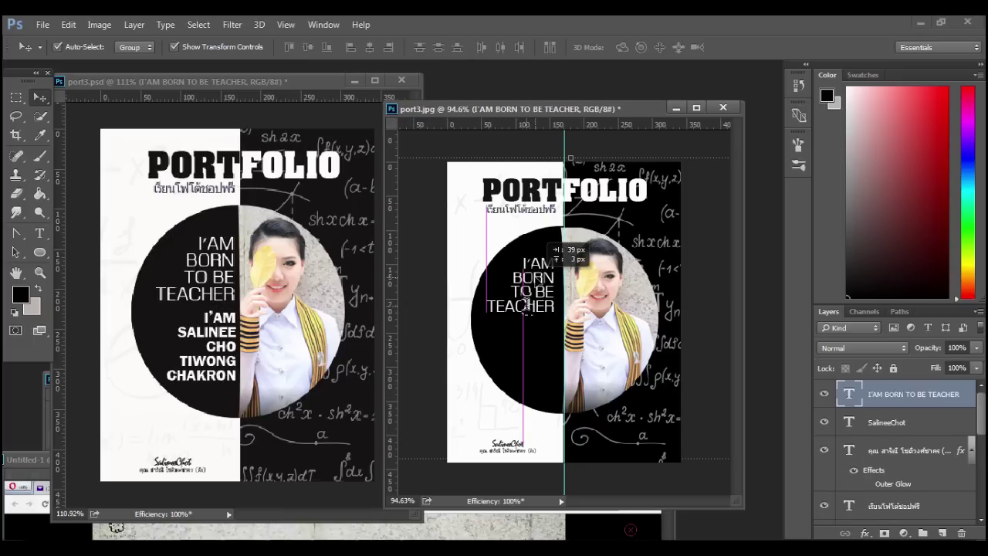
# Try centre alignment on the I'AM BORN TO BE TEACHER text and set it back to right alignment
pyautogui.doubleClick(522, 288)
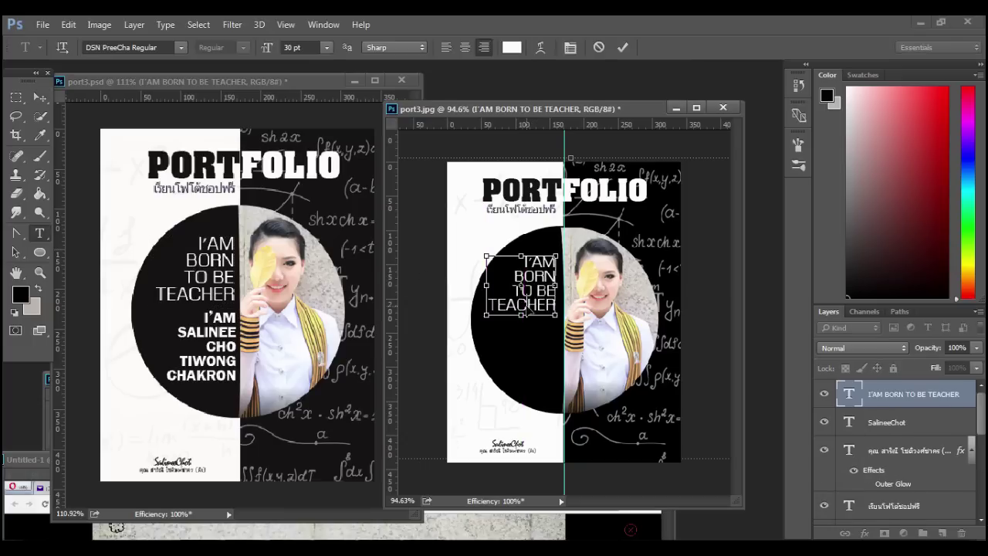
pyautogui.click(464, 49)
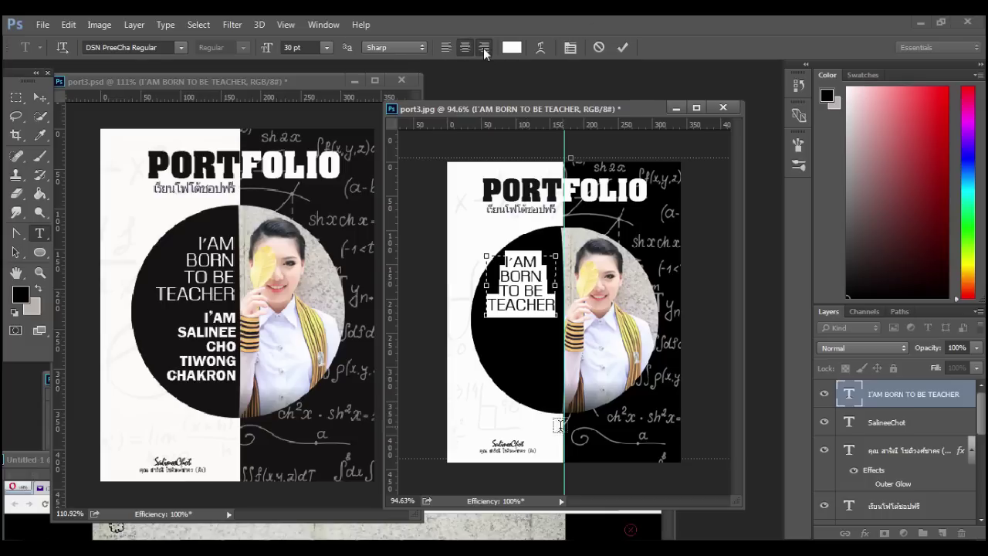
pyautogui.click(484, 51)
# Copy the bold name text block from port3.psd into the black half circle below I'AM BORN TO BE TEACHER
pyautogui.click(205, 348)
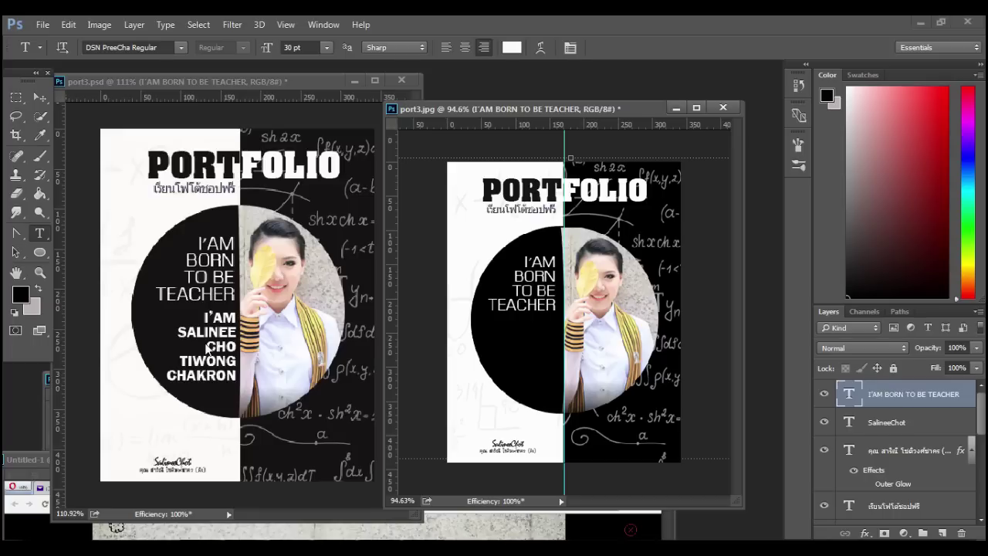
pyautogui.moveTo(207, 349); pyautogui.dragTo(540, 342)
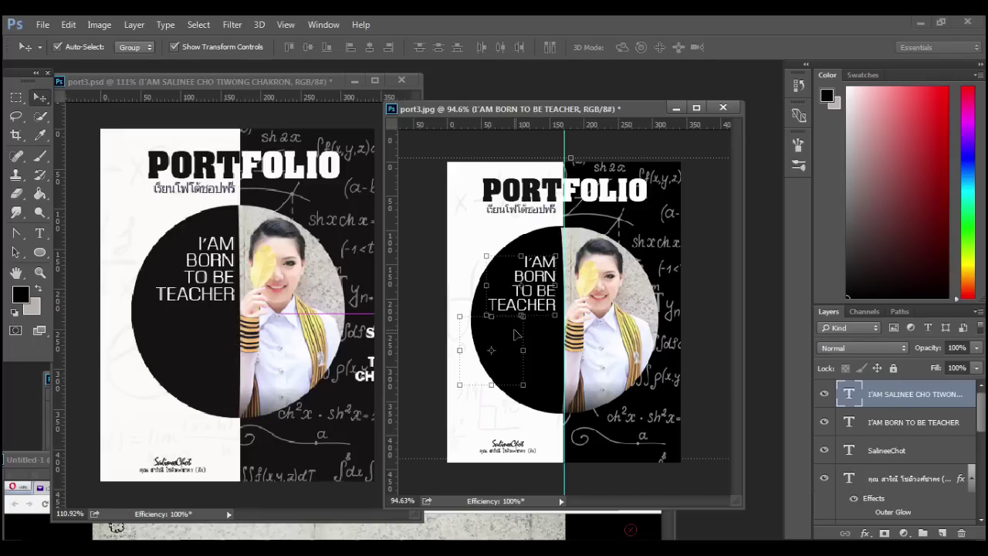
# Try left alignment on the bold name text block, set it back to right alignment and deselect the layer
pyautogui.click(40, 233)
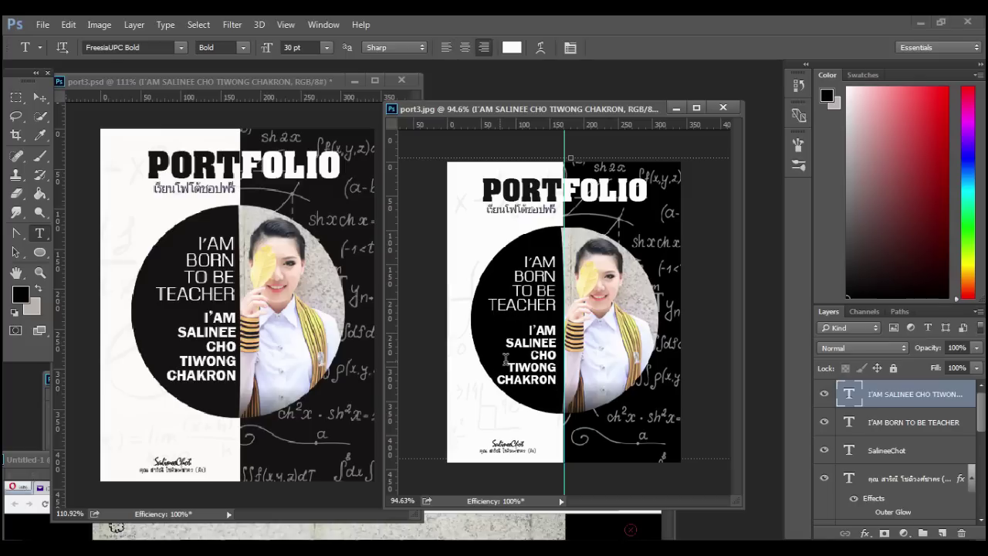
pyautogui.click(506, 359)
pyautogui.hotkey('ctrl', 'a')
pyautogui.click(446, 48)
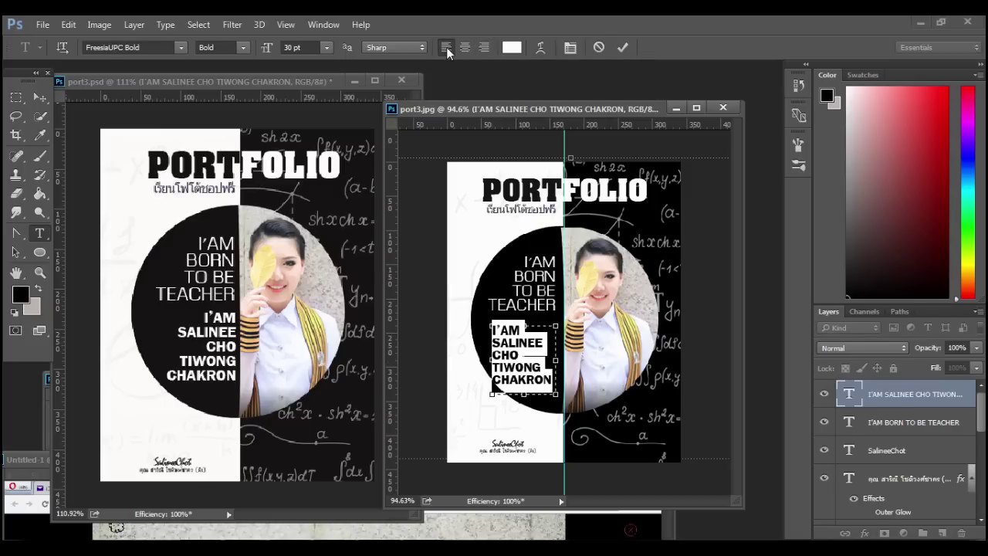
pyautogui.click(484, 47)
pyautogui.click(622, 47)
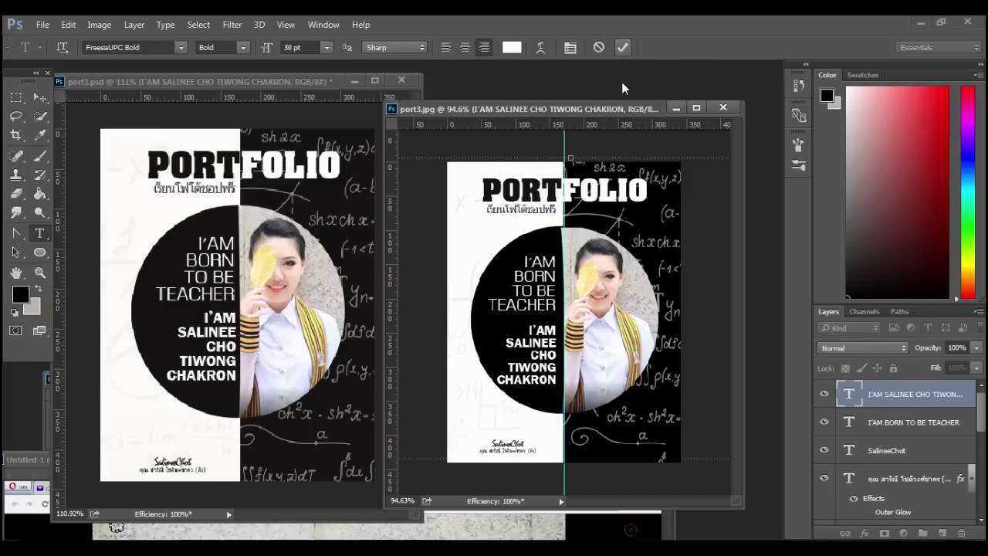
pyautogui.press('v')
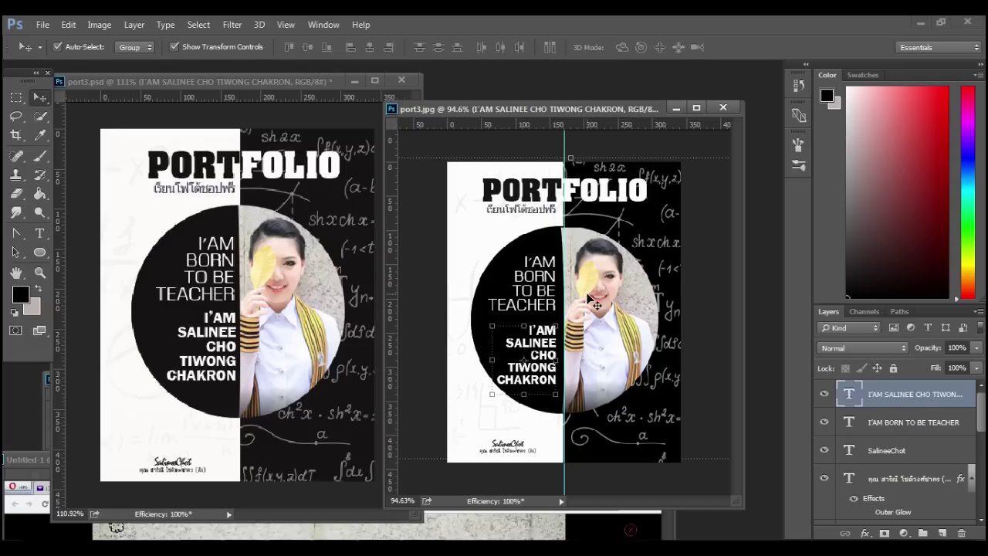
pyautogui.click(707, 272)
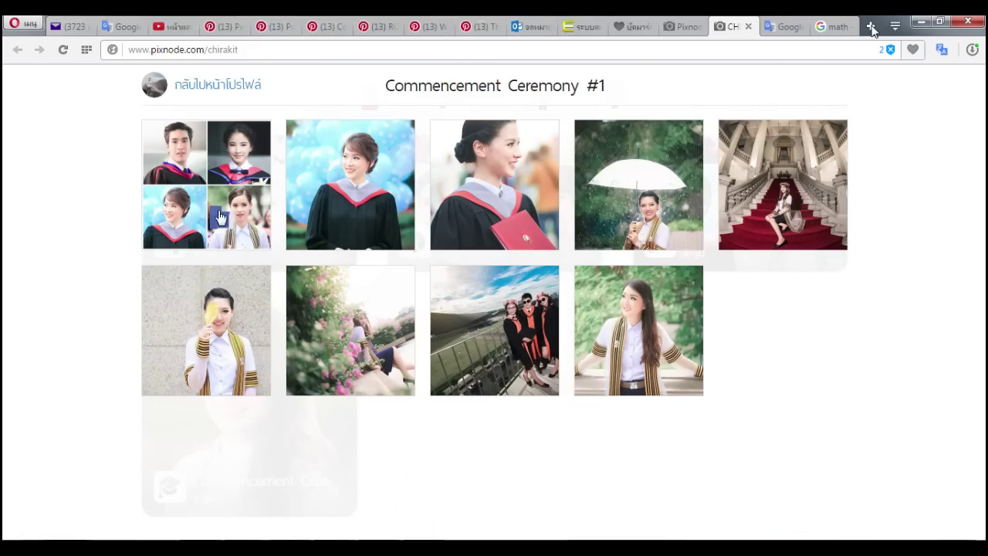
# Switch to the Opera browser and look through the author's YouTube channel and Facebook page
pyautogui.click(871, 27)
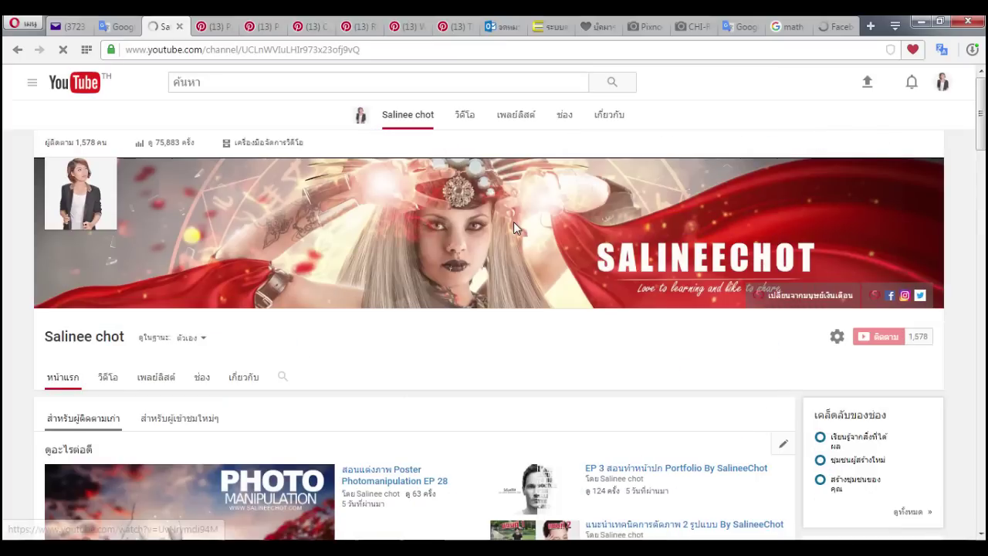
pyautogui.scroll(-10, 513, 221)
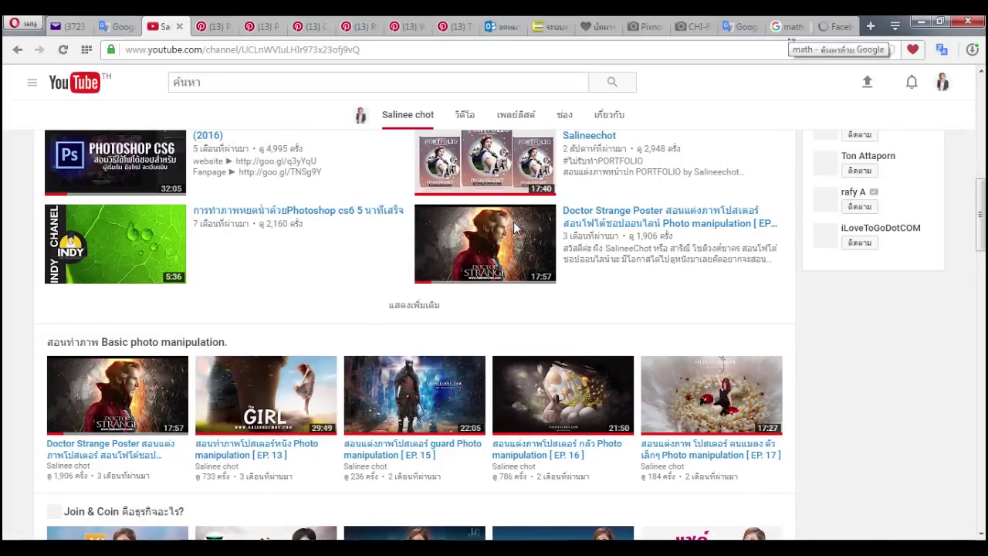
pyautogui.scroll(10, 516, 228)
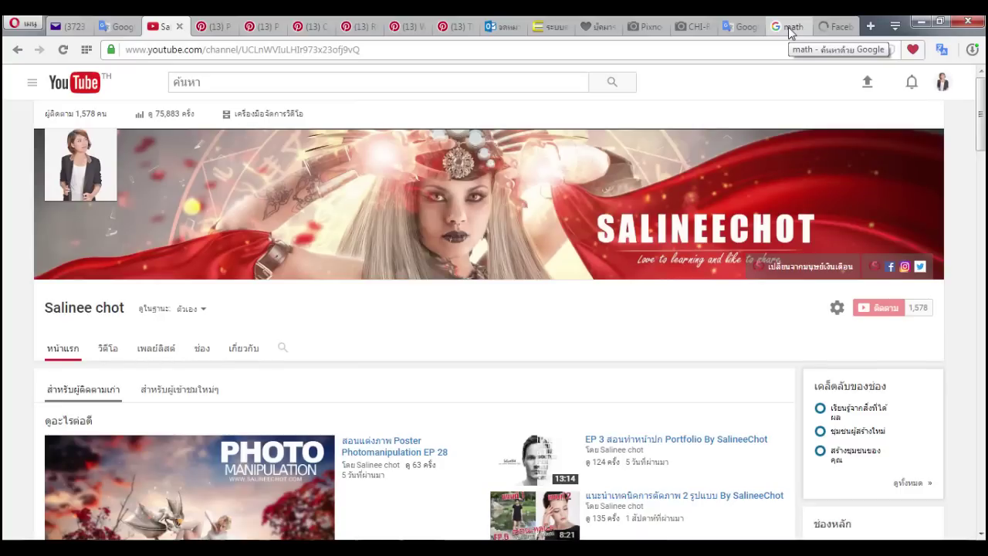
pyautogui.click(836, 26)
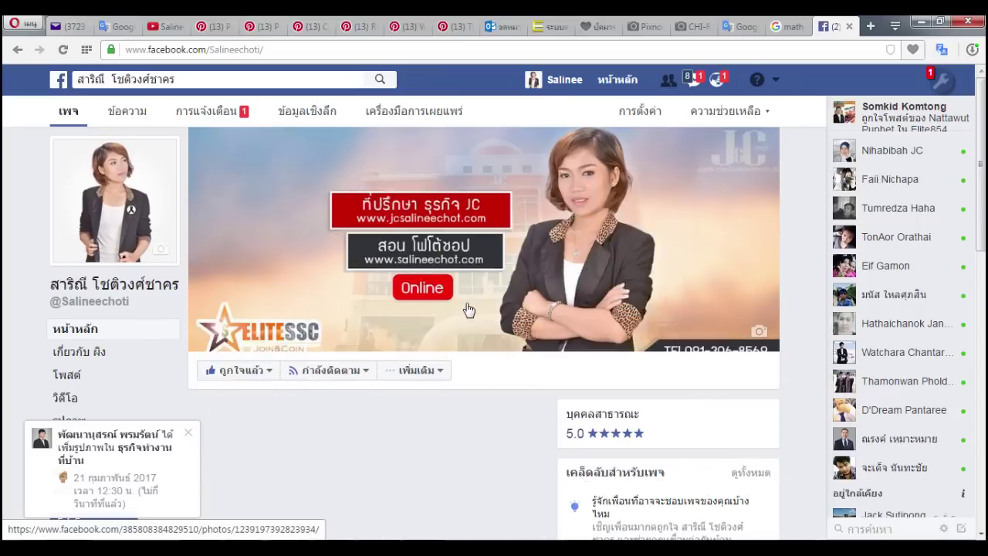
pyautogui.scroll(-5, 483, 343)
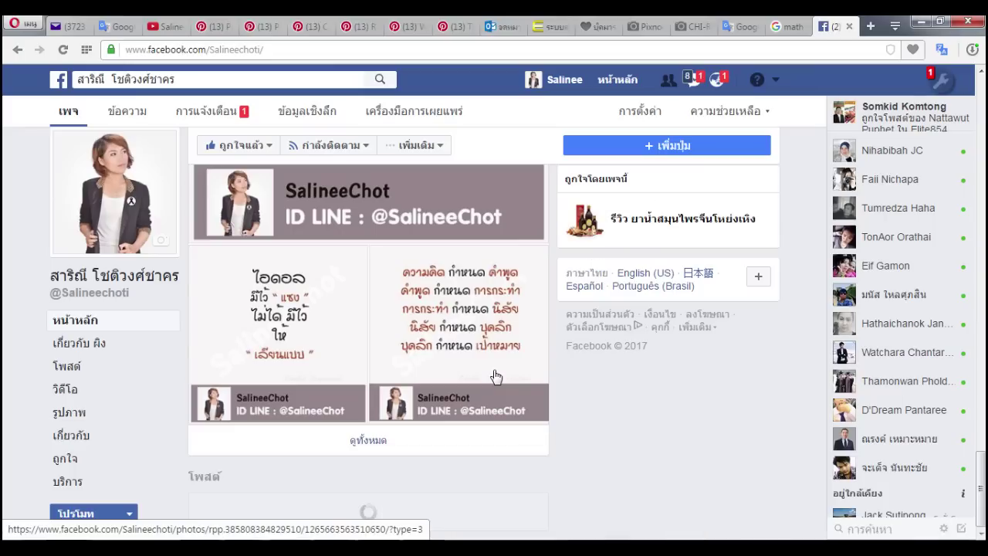
pyautogui.scroll(-5, 495, 376)
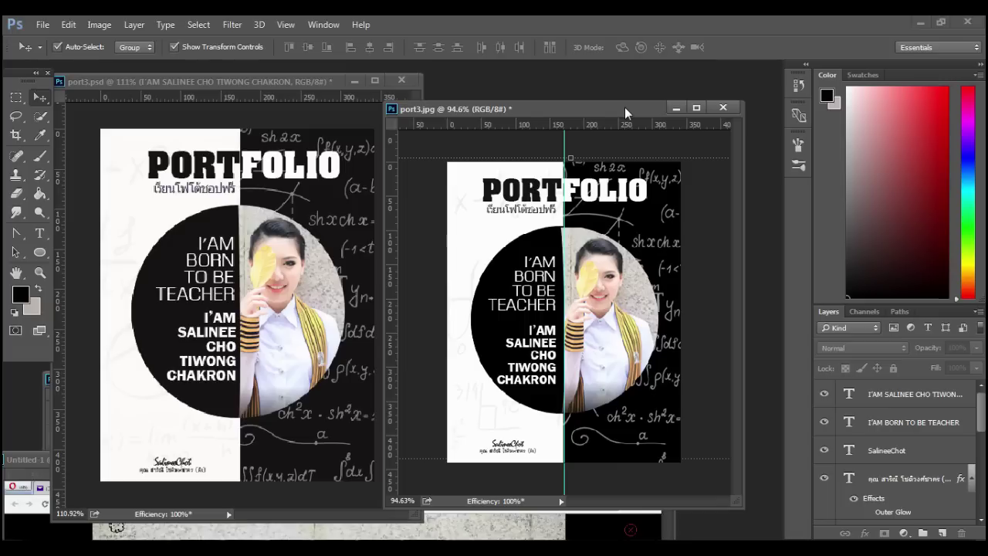
# Return to Photoshop and move the port3.jpg window closer to port3.psd for comparison
pyautogui.moveTo(624, 107)
pyautogui.mouseDown()
pyautogui.moveTo(566, 99)
pyautogui.moveTo(624, 107)
pyautogui.mouseUp()
pyautogui.moveTo(624, 107); pyautogui.dragTo(596, 96)
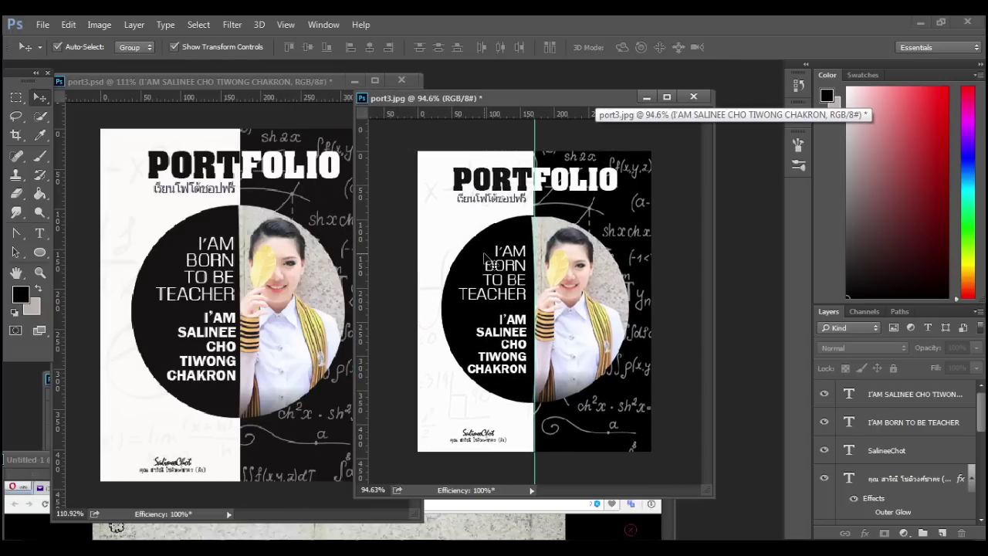